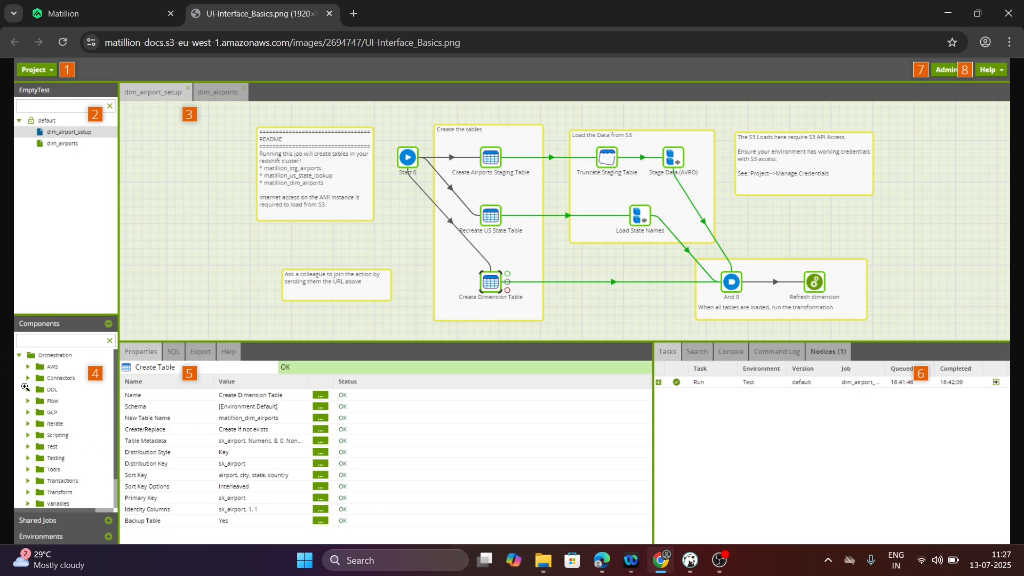
- Switch to Matillion and add a transformation pipeline named mtl_trans_join_sample to the project
{"action": "left_click", "coordinate": [80, 13]}
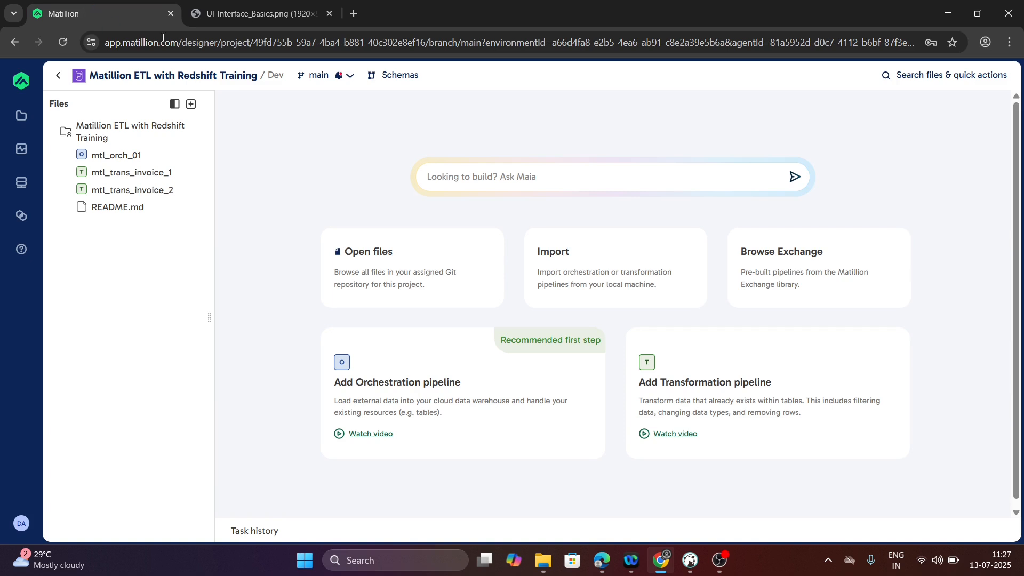
{"action": "left_click", "coordinate": [191, 104]}
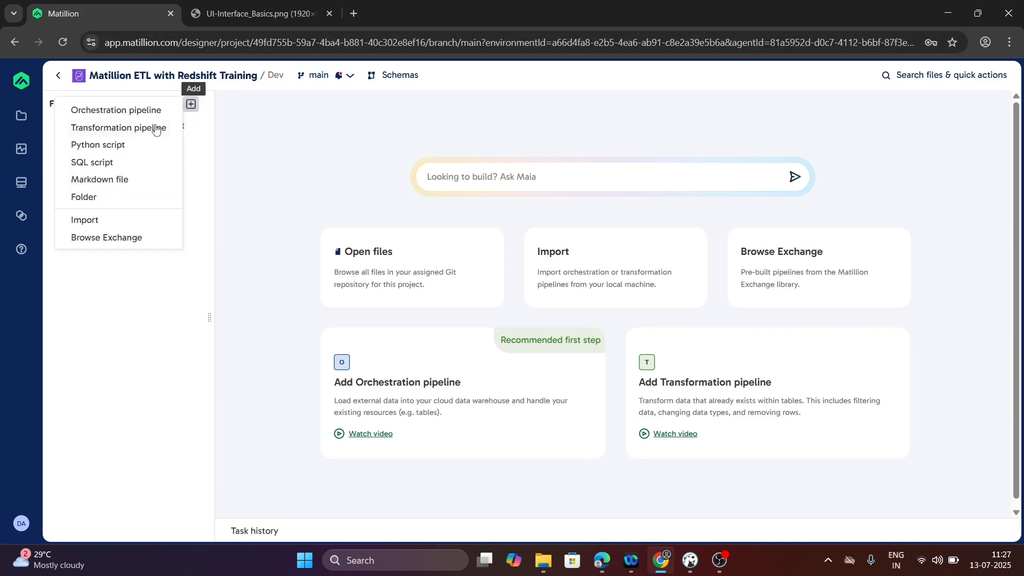
{"action": "left_click", "coordinate": [113, 130]}
{"action": "left_click", "coordinate": [350, 292]}
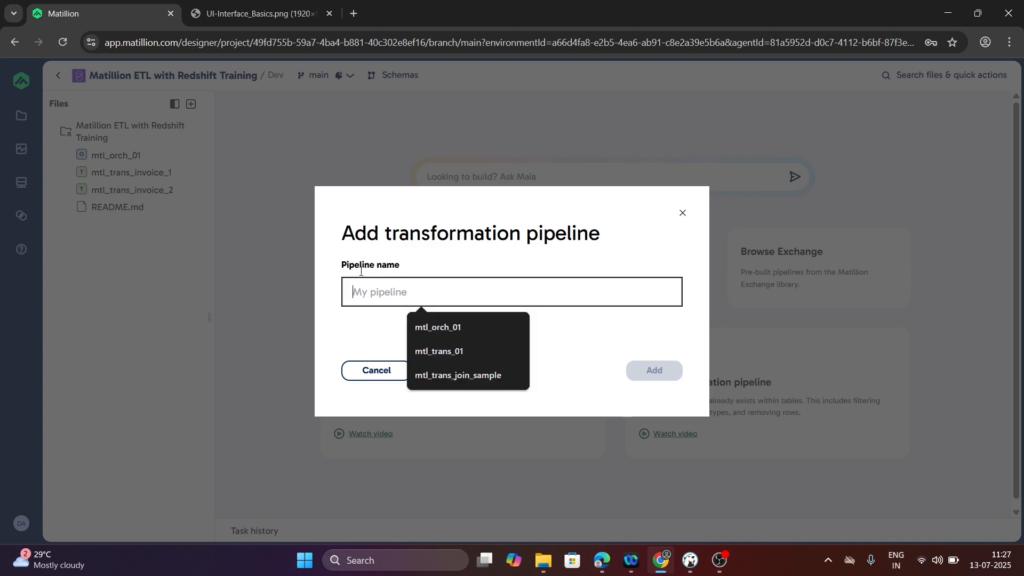
{"action": "type", "text": "mtl_"}
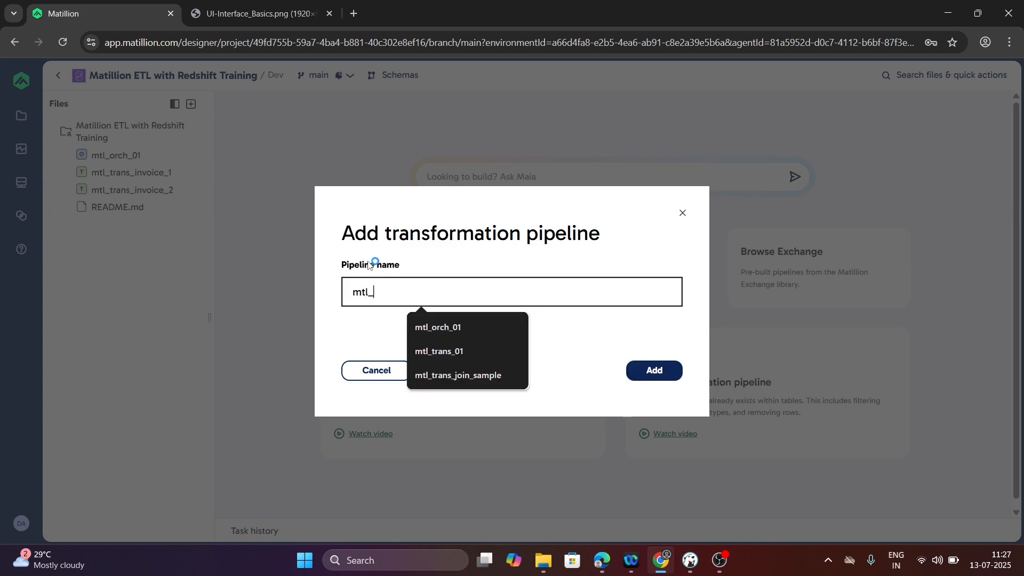
{"action": "type", "text": "trans_"}
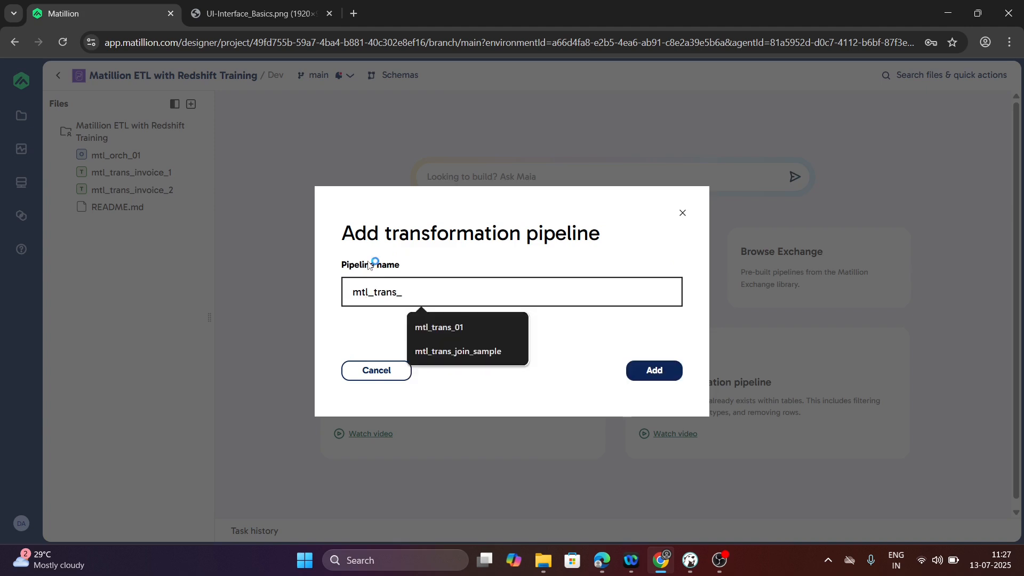
{"action": "type", "text": "joi"}
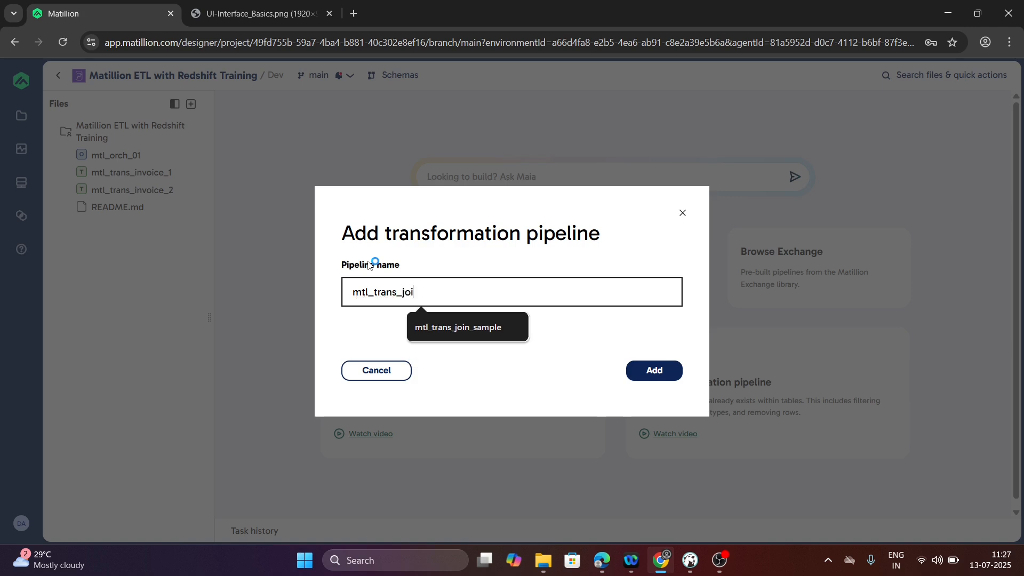
{"action": "type", "text": "n_sample"}
{"action": "left_click", "coordinate": [662, 375]}
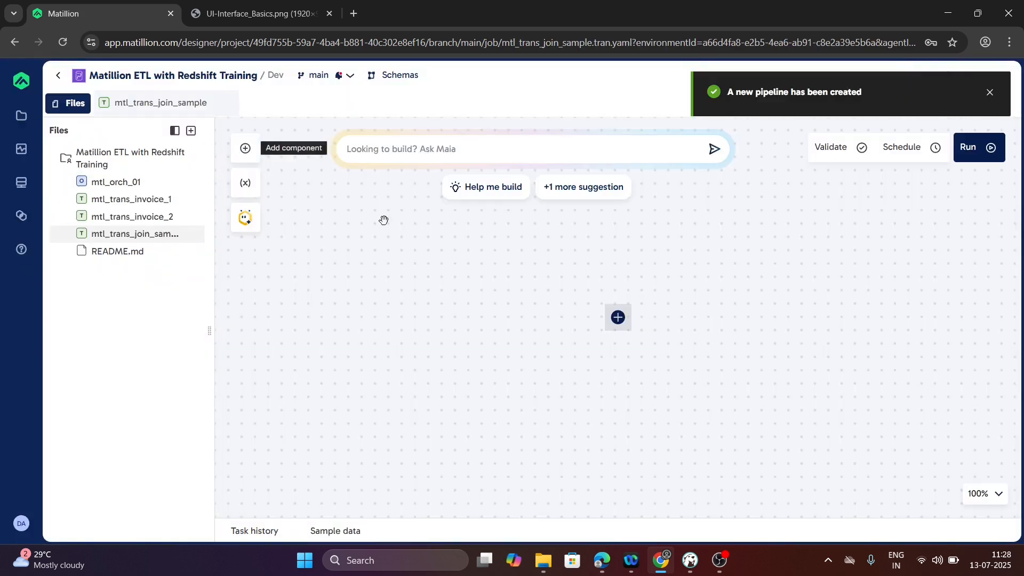
- Add a Table Input component to the empty pipeline and place it on the upper-left part of the canvas
{"action": "left_click", "coordinate": [617, 317]}
{"action": "type", "text": "table"}
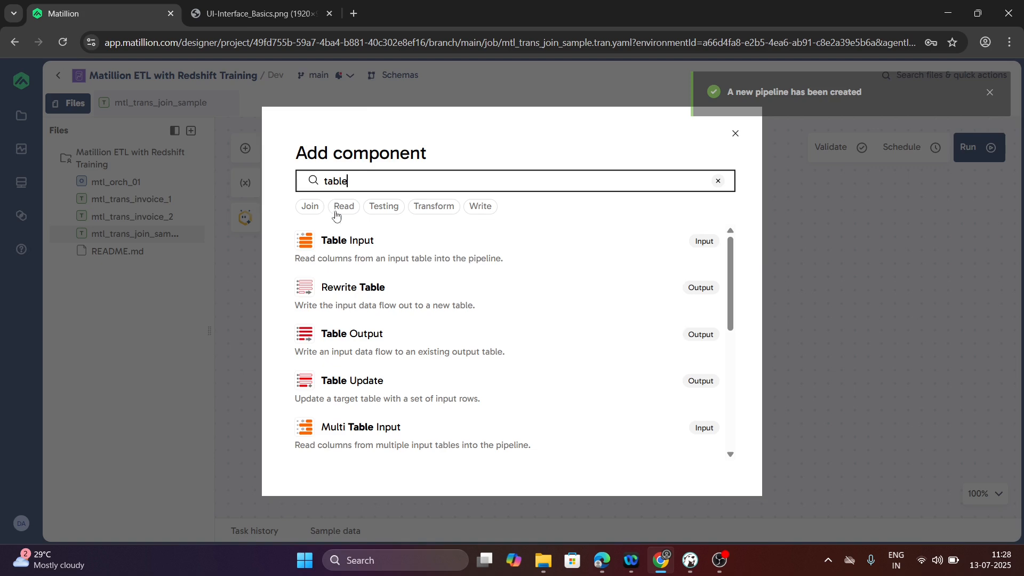
{"action": "left_click", "coordinate": [355, 256]}
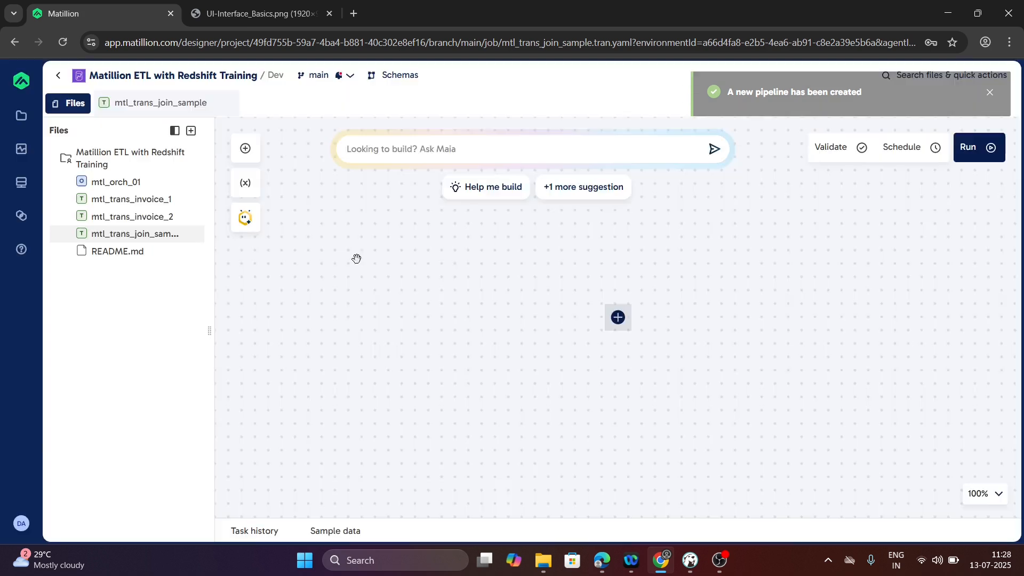
{"action": "left_click_drag", "start_coordinate": [619, 318], "coordinate": [381, 237]}
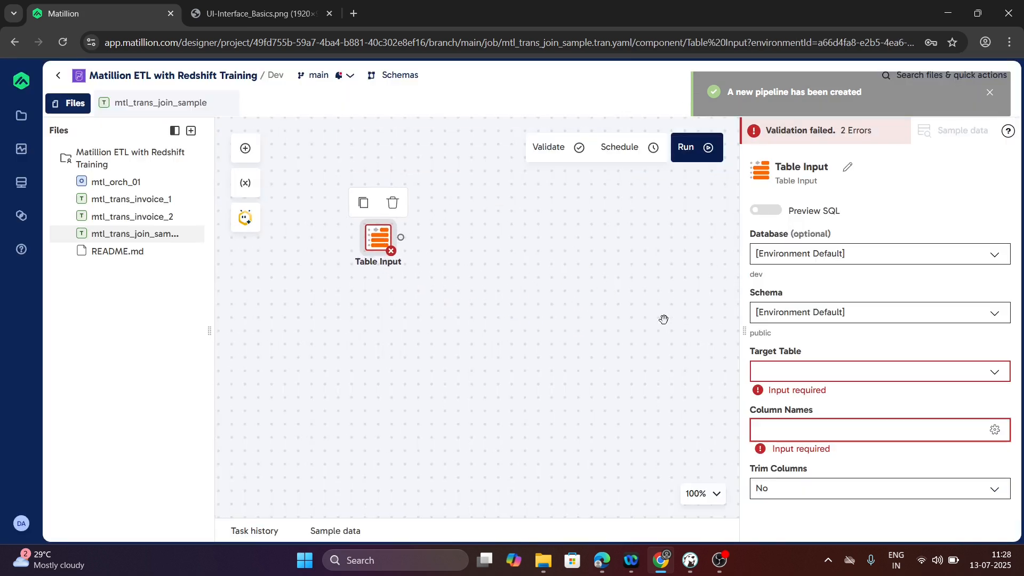
- Add a second Table Input component and place it directly below the first one
{"action": "left_click", "coordinate": [246, 148]}
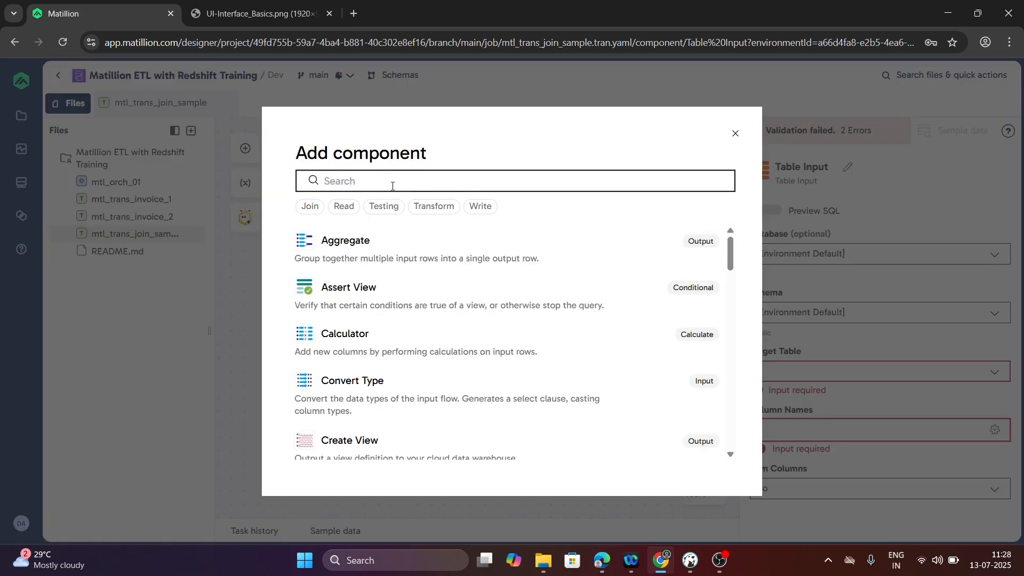
{"action": "type", "text": "table"}
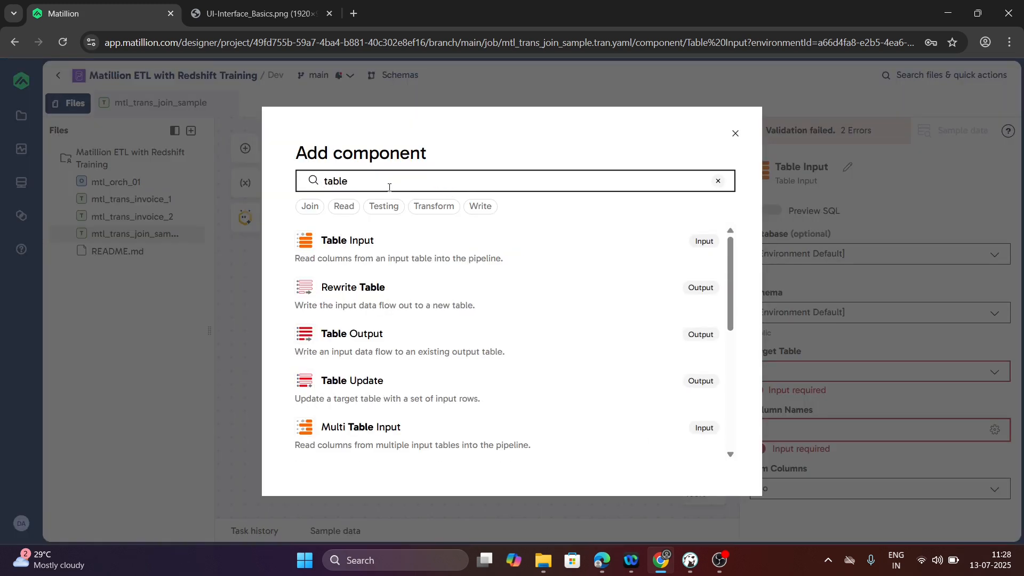
{"action": "left_click", "coordinate": [391, 253]}
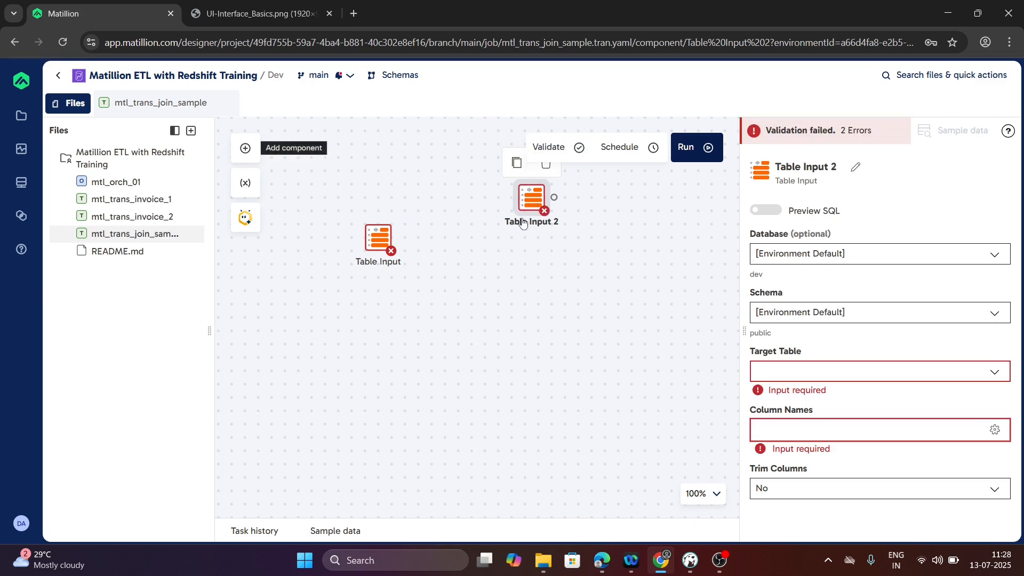
{"action": "left_click_drag", "start_coordinate": [523, 223], "coordinate": [386, 347]}
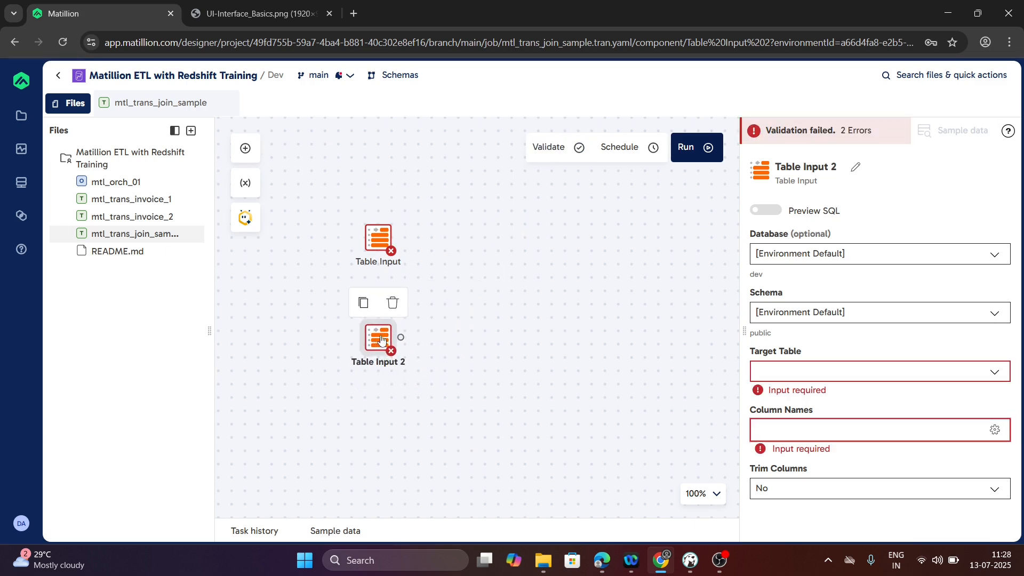
- Configure the first Table Input with database dev, schema datacharya and target table invoice, checking the join query in DBeaver for the source tables
{"action": "left_click", "coordinate": [379, 238]}
{"action": "left_click", "coordinate": [826, 259]}
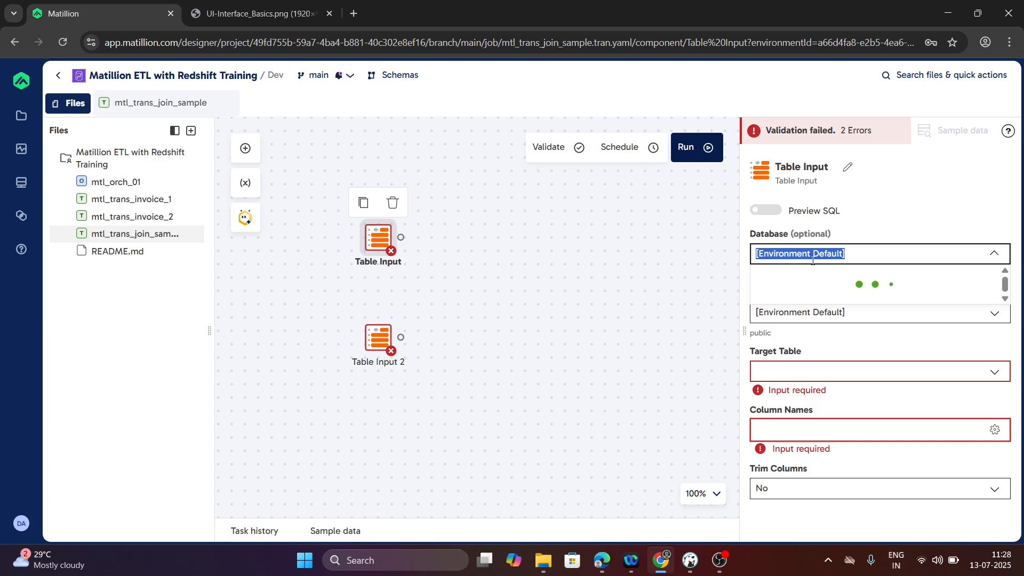
{"action": "left_click", "coordinate": [761, 320]}
{"action": "left_click", "coordinate": [854, 313]}
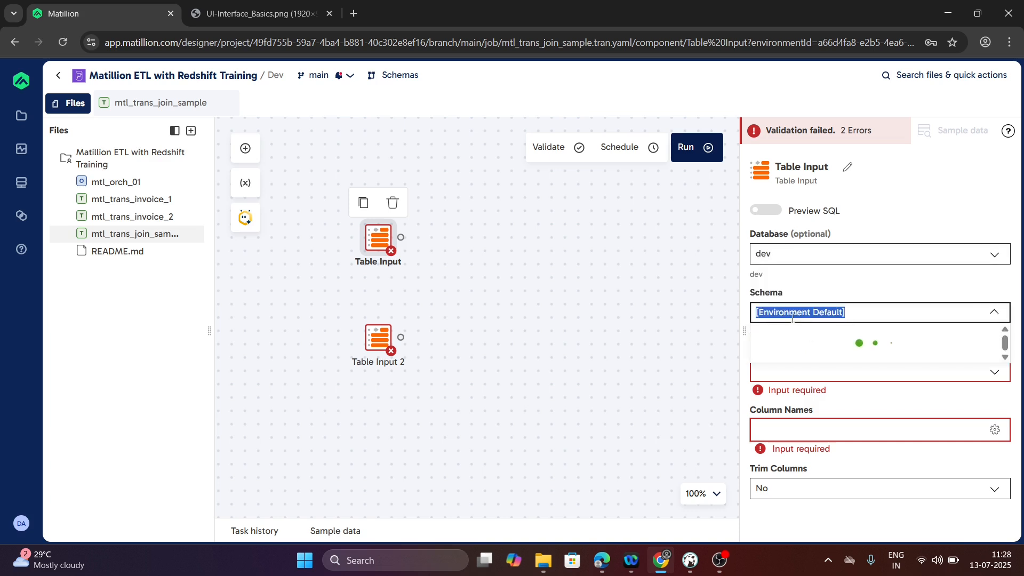
{"action": "left_click", "coordinate": [793, 379]}
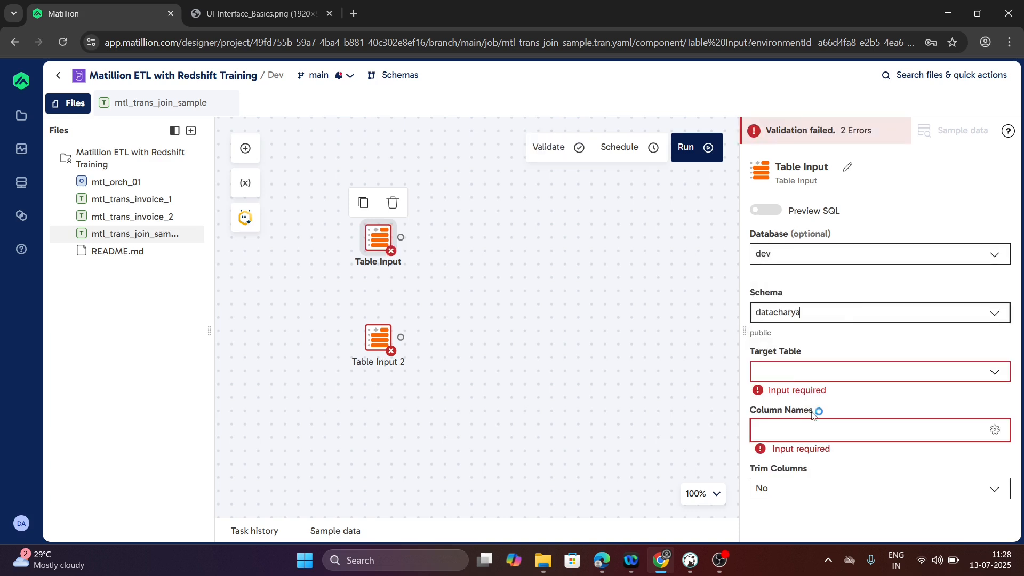
{"action": "left_click", "coordinate": [796, 372]}
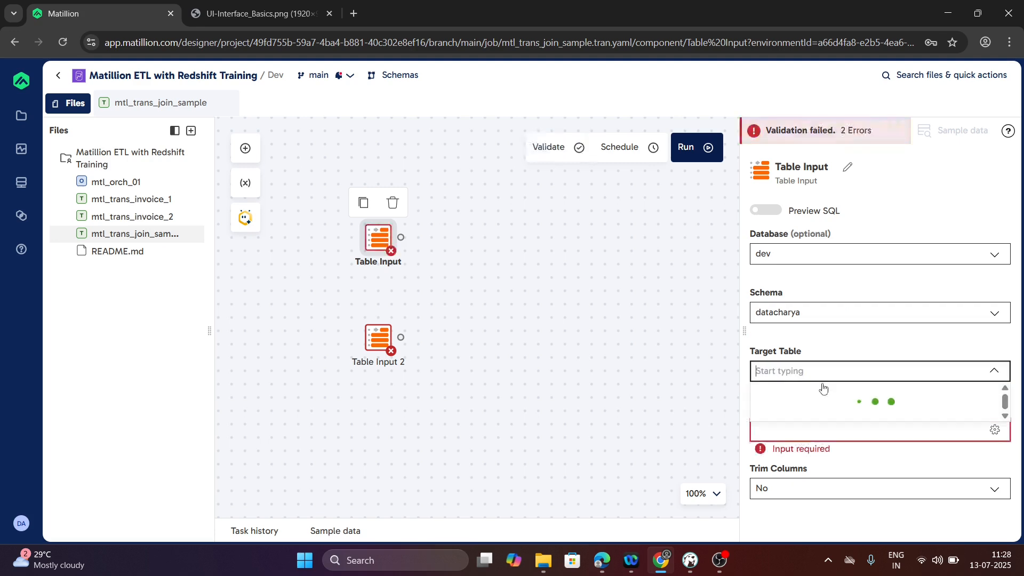
{"action": "key", "text": "alt+Tab"}
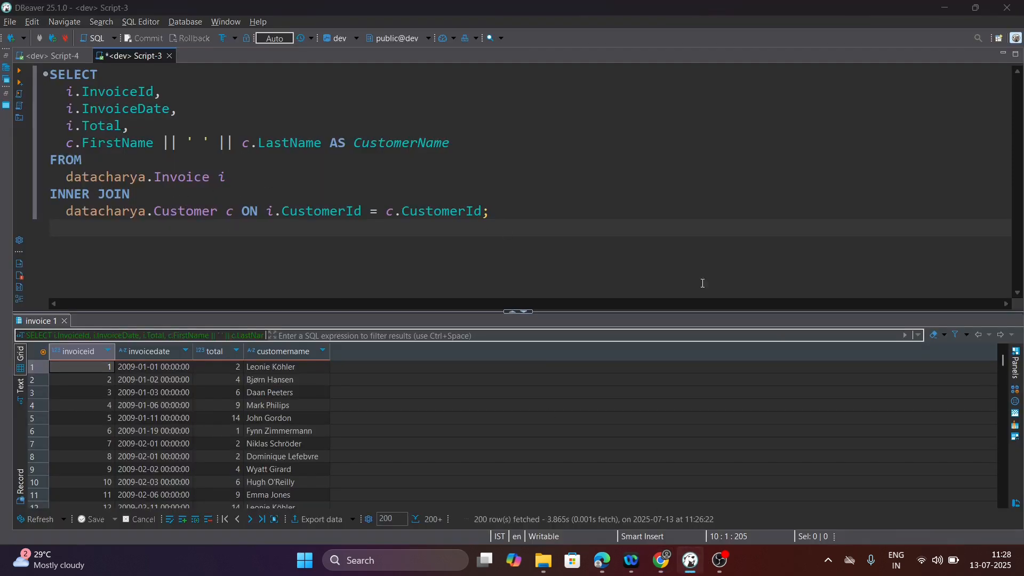
{"action": "key", "text": "alt+Tab"}
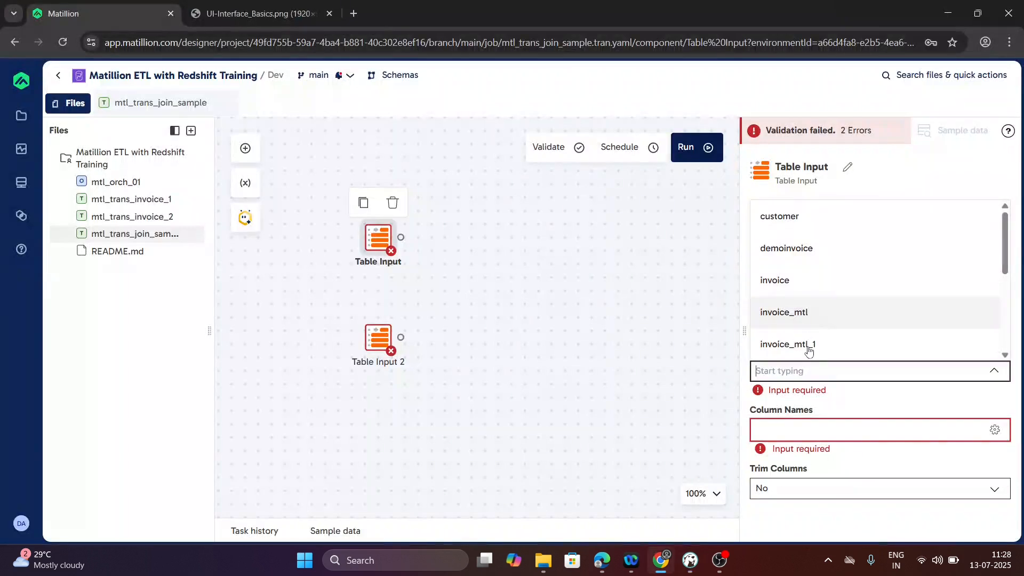
{"action": "left_click", "coordinate": [798, 286]}
- Include all available columns of the invoice table in its Table Input and save the selection
{"action": "left_click", "coordinate": [775, 424]}
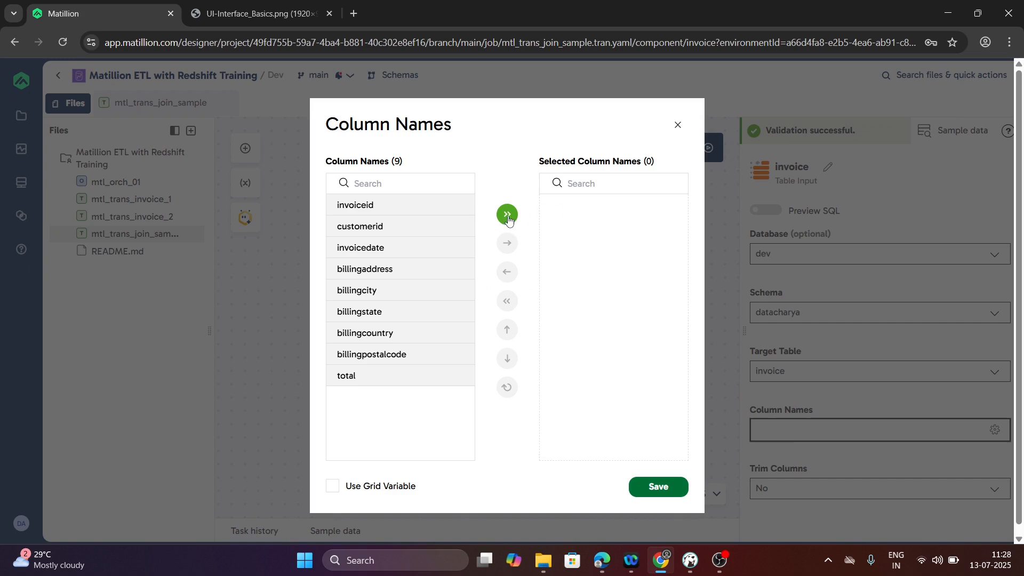
{"action": "left_click", "coordinate": [508, 215]}
{"action": "left_click", "coordinate": [657, 487]}
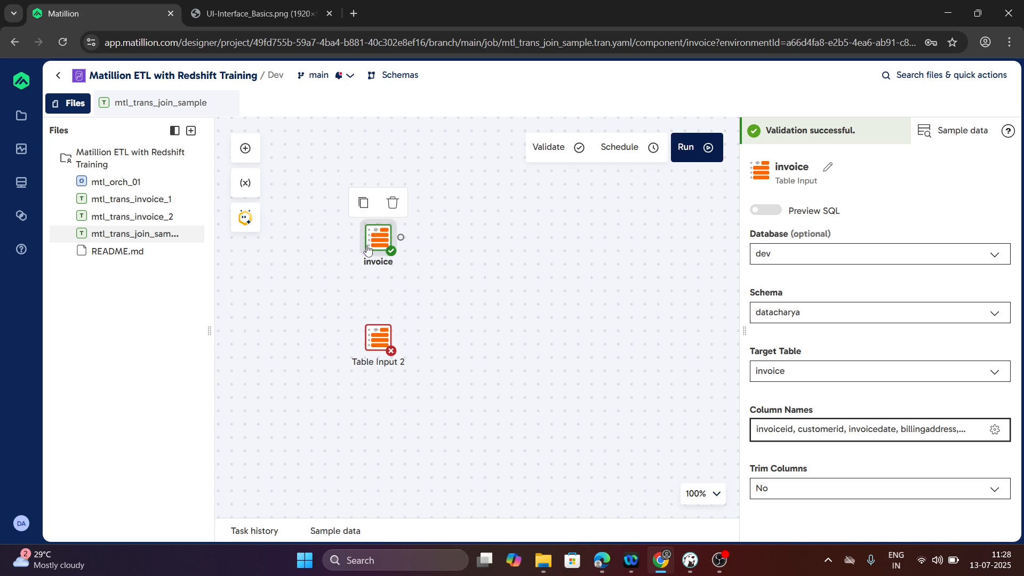
- Configure the second Table Input with database dev, schema datacharya and target table customer
{"action": "left_click", "coordinate": [379, 344]}
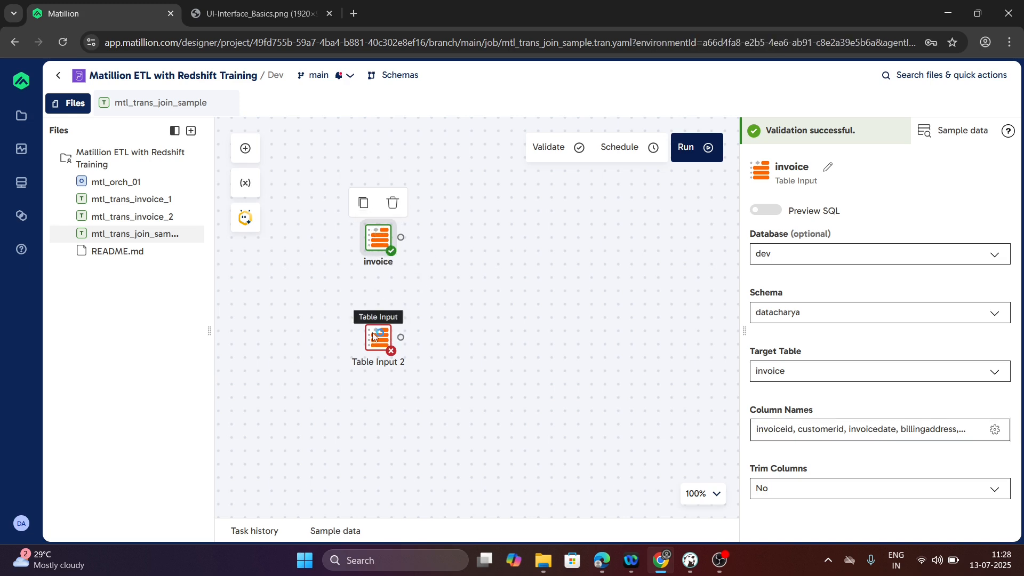
{"action": "left_click", "coordinate": [857, 256]}
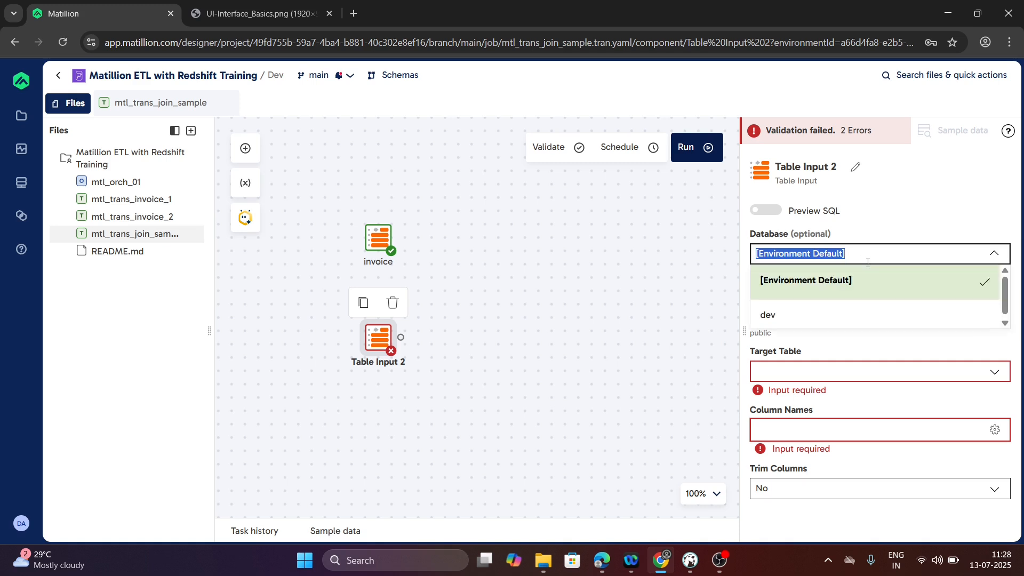
{"action": "left_click", "coordinate": [790, 321]}
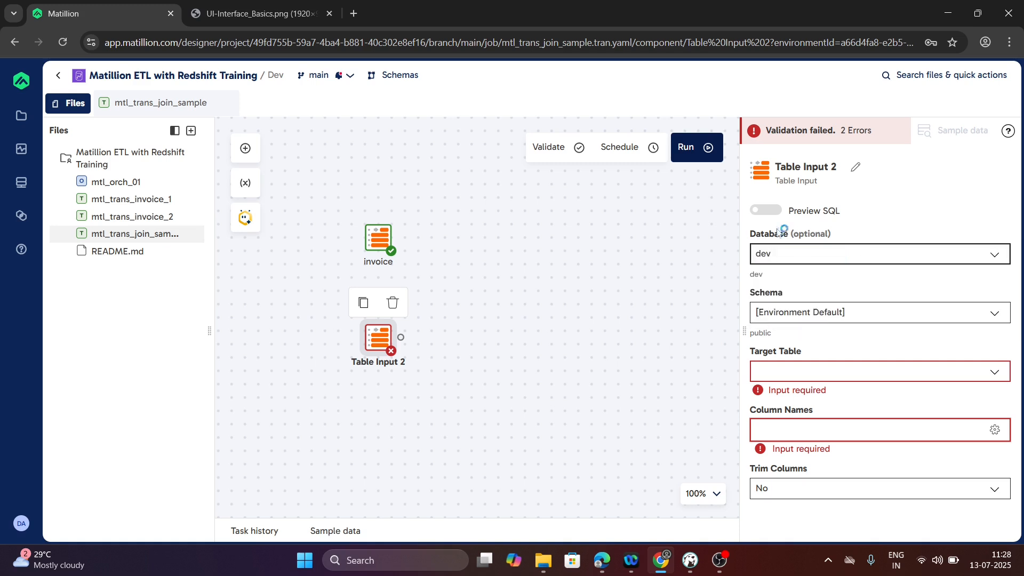
{"action": "left_click", "coordinate": [880, 310]}
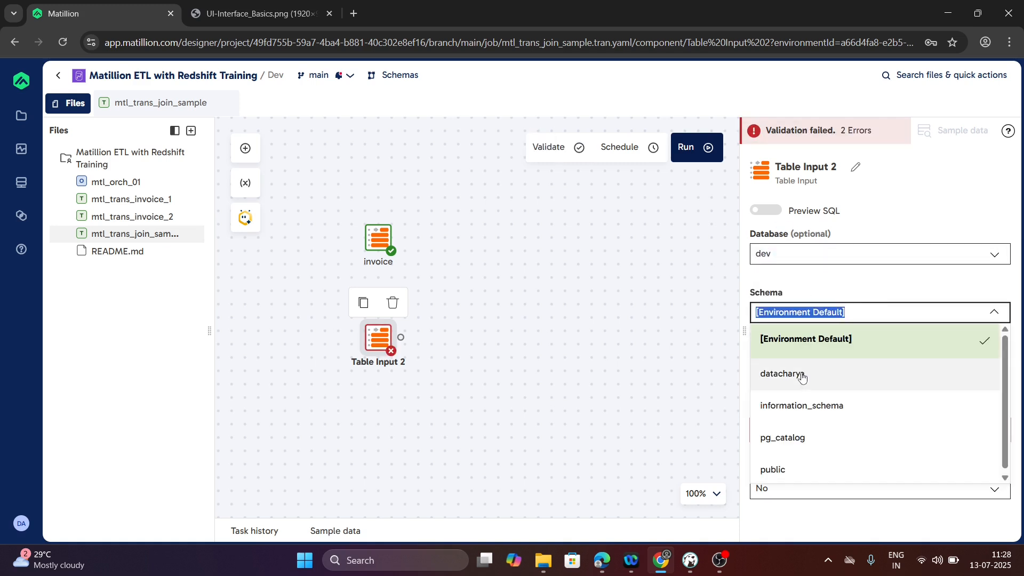
{"action": "left_click", "coordinate": [784, 373]}
{"action": "left_click", "coordinate": [801, 381]}
{"action": "type", "text": "c"}
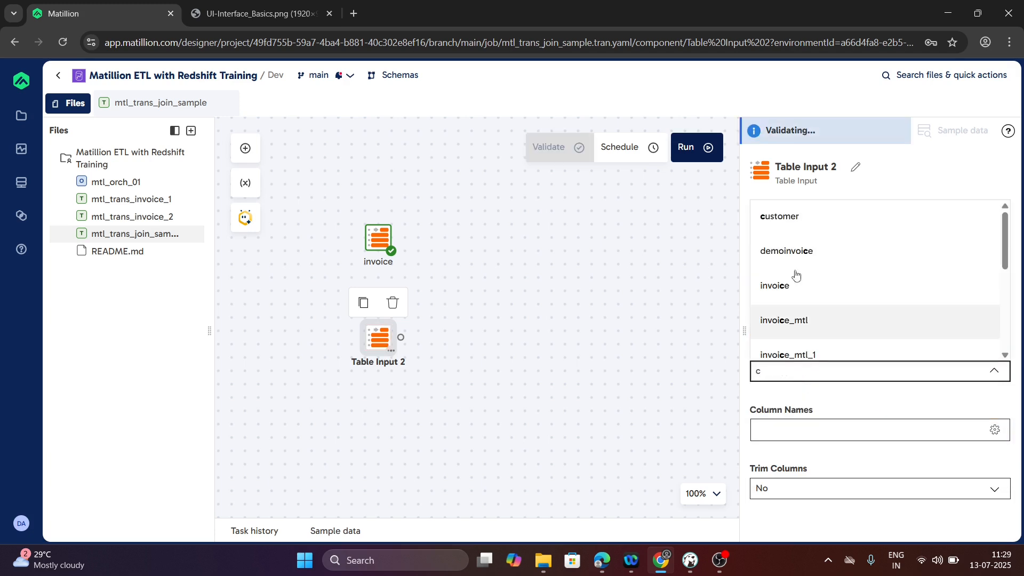
{"action": "left_click", "coordinate": [795, 220]}
- Include all available columns of the customer table in its Table Input and save the selection
{"action": "left_click", "coordinate": [795, 431]}
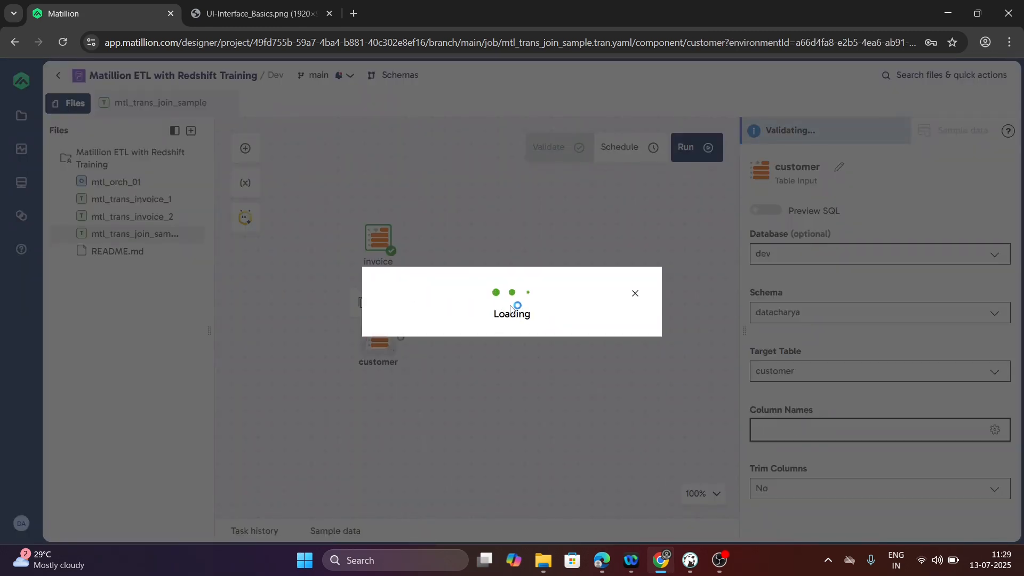
{"action": "left_click", "coordinate": [508, 214]}
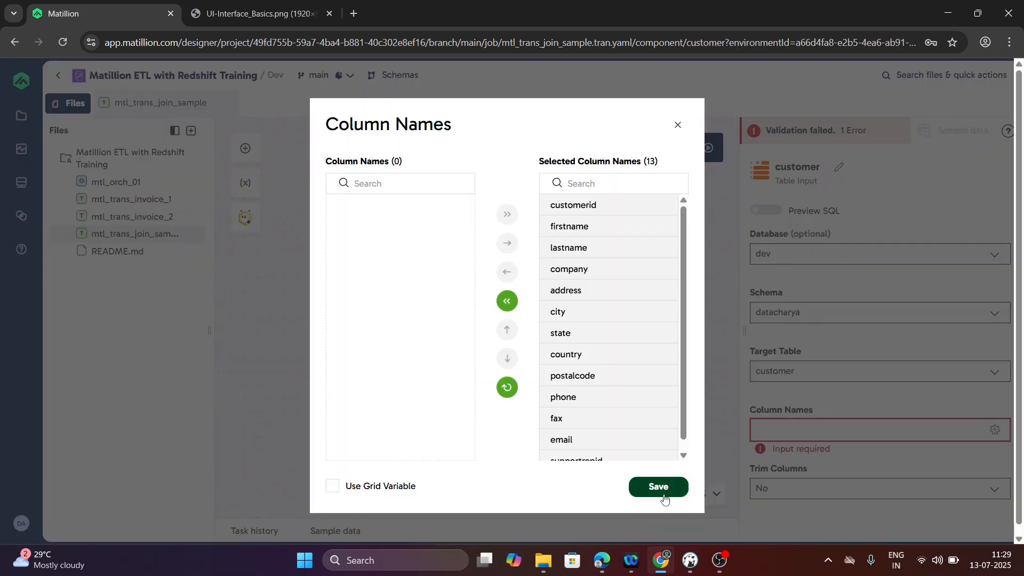
{"action": "left_click", "coordinate": [659, 487]}
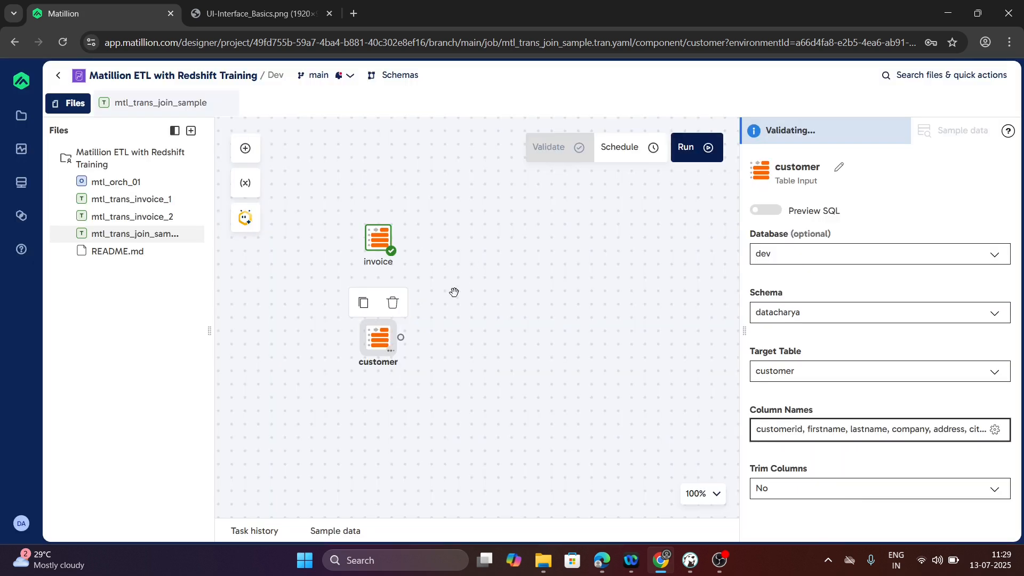
- Add a Join component and place it between and to the right of the invoice and customer inputs
{"action": "left_click", "coordinate": [246, 155]}
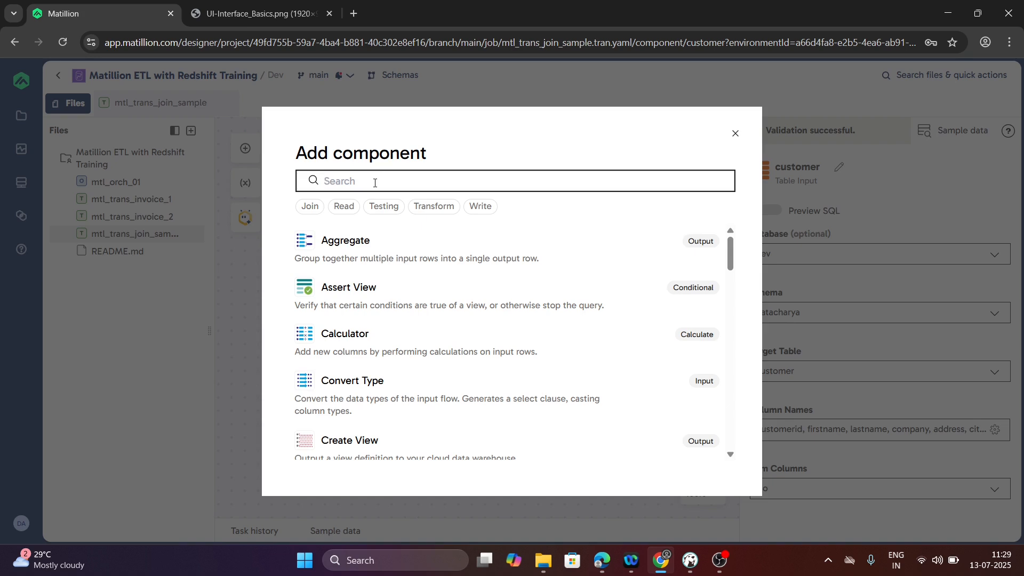
{"action": "type", "text": "JOIN"}
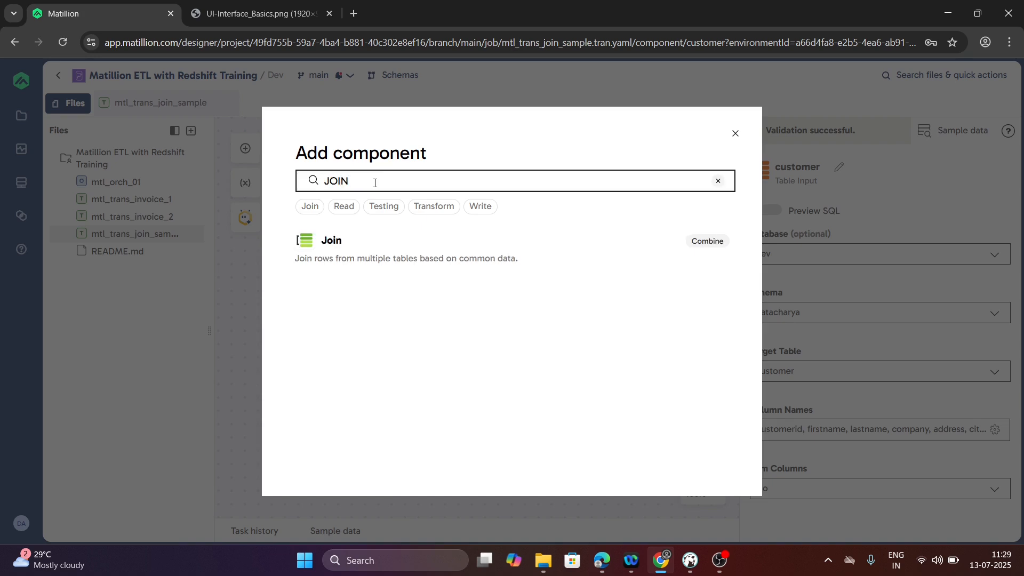
{"action": "left_click", "coordinate": [338, 256]}
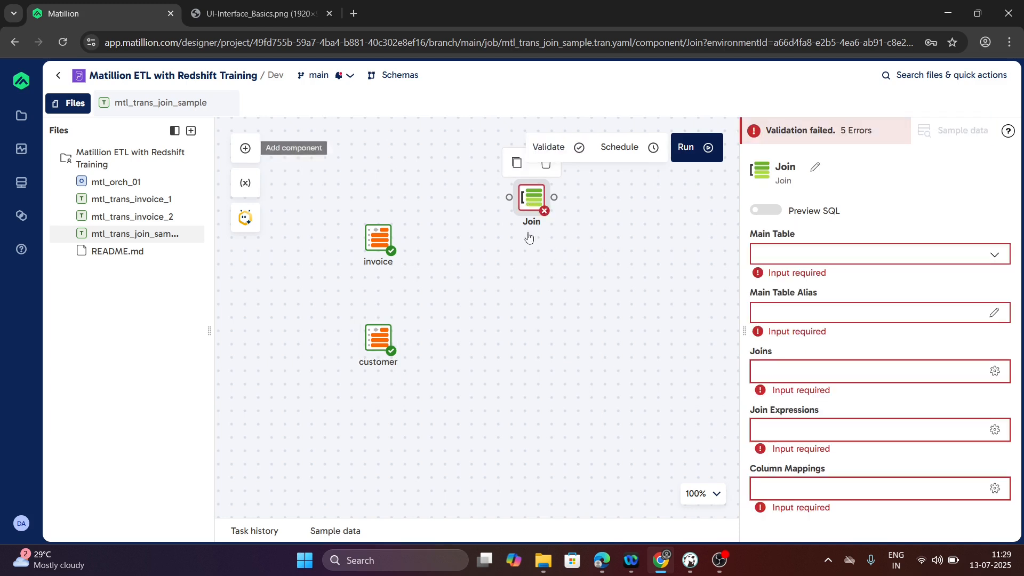
{"action": "left_click_drag", "start_coordinate": [530, 229], "coordinate": [476, 309]}
- Connect the outputs of the invoice and customer inputs to the Join component
{"action": "mouse_move", "coordinate": [399, 241]}
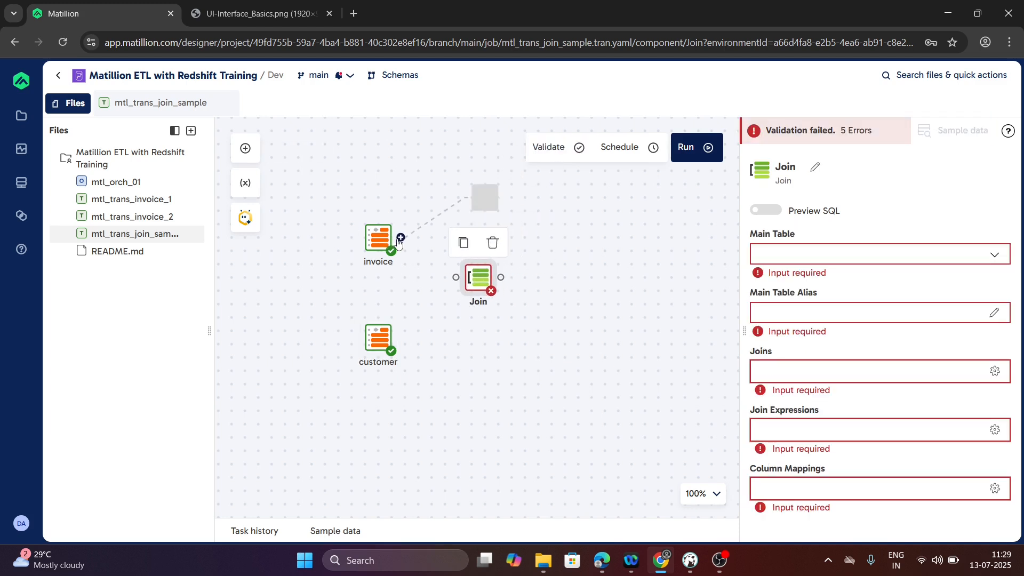
{"action": "left_click_drag", "start_coordinate": [399, 241], "coordinate": [456, 277]}
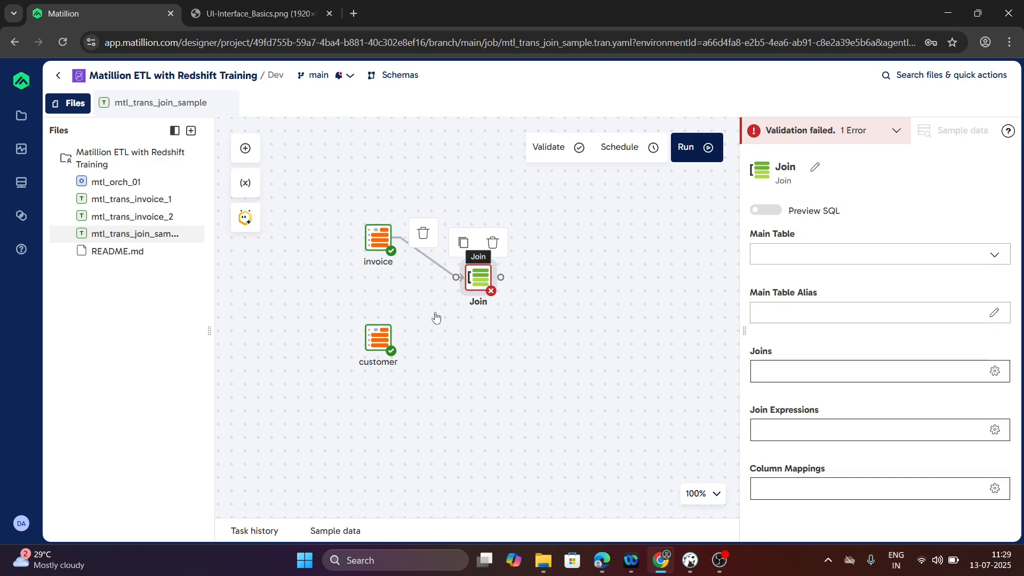
{"action": "mouse_move", "coordinate": [402, 343]}
{"action": "left_click_drag", "start_coordinate": [398, 339], "coordinate": [458, 277]}
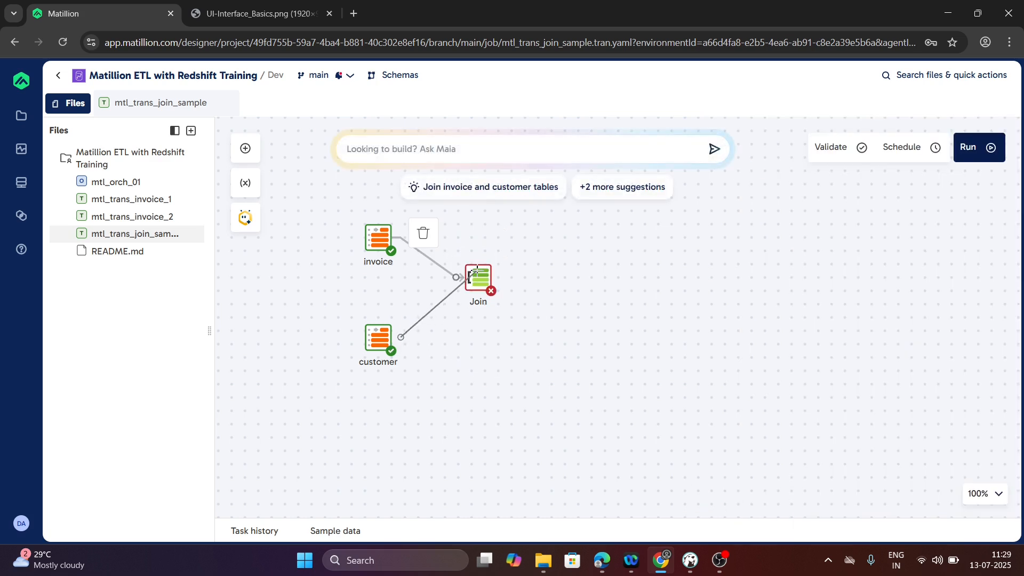
- Set the Join's main table to invoice with the alias i, following the reference SQL query in DBeaver
{"action": "left_click", "coordinate": [482, 290]}
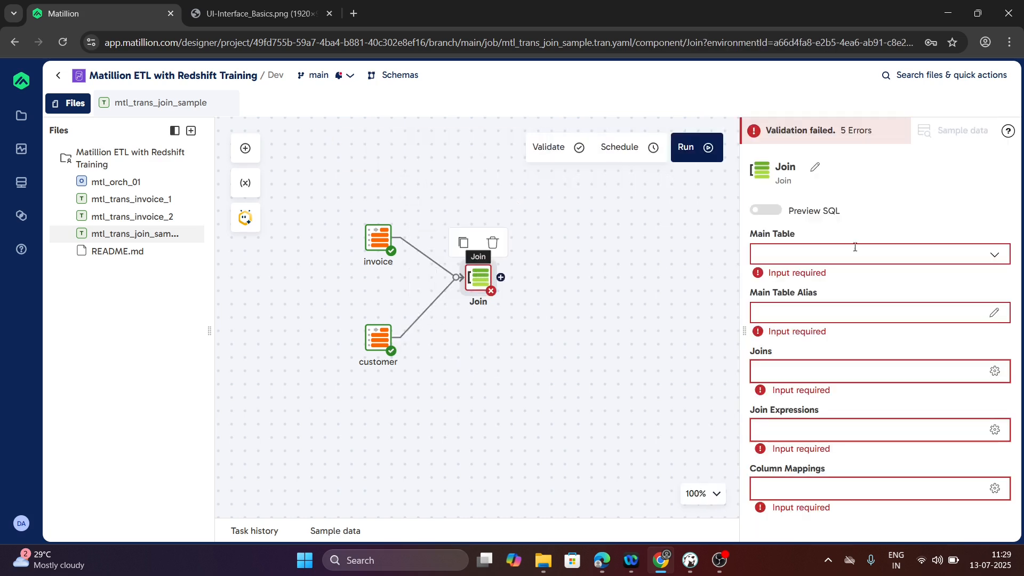
{"action": "left_click", "coordinate": [918, 252]}
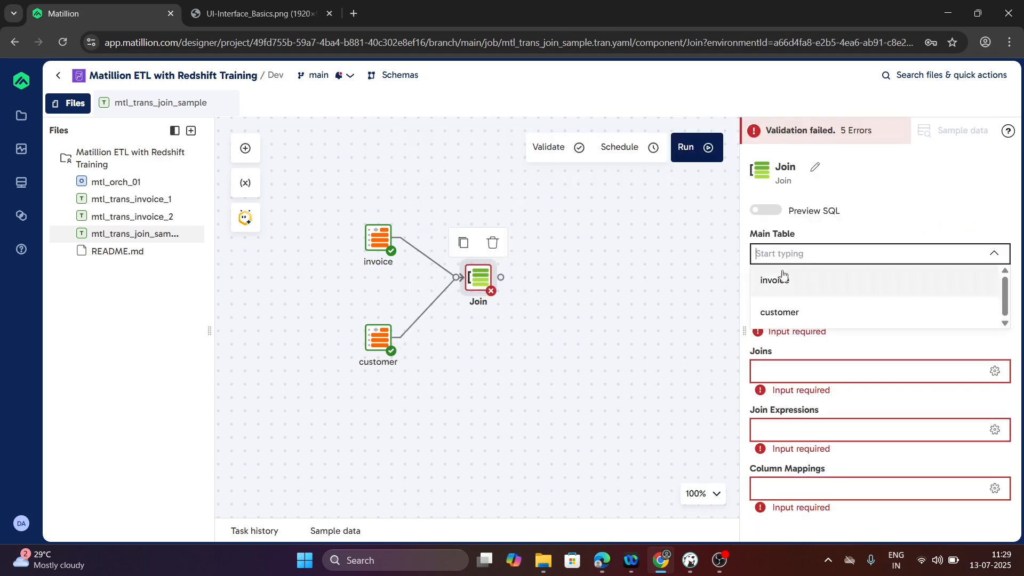
{"action": "key", "text": "alt+Tab"}
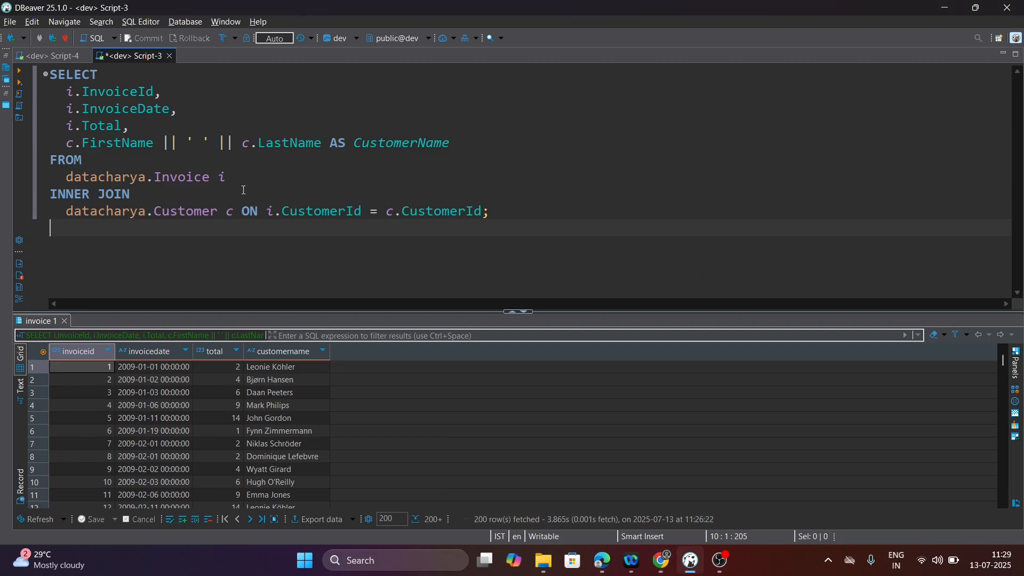
{"action": "double_click", "coordinate": [207, 179]}
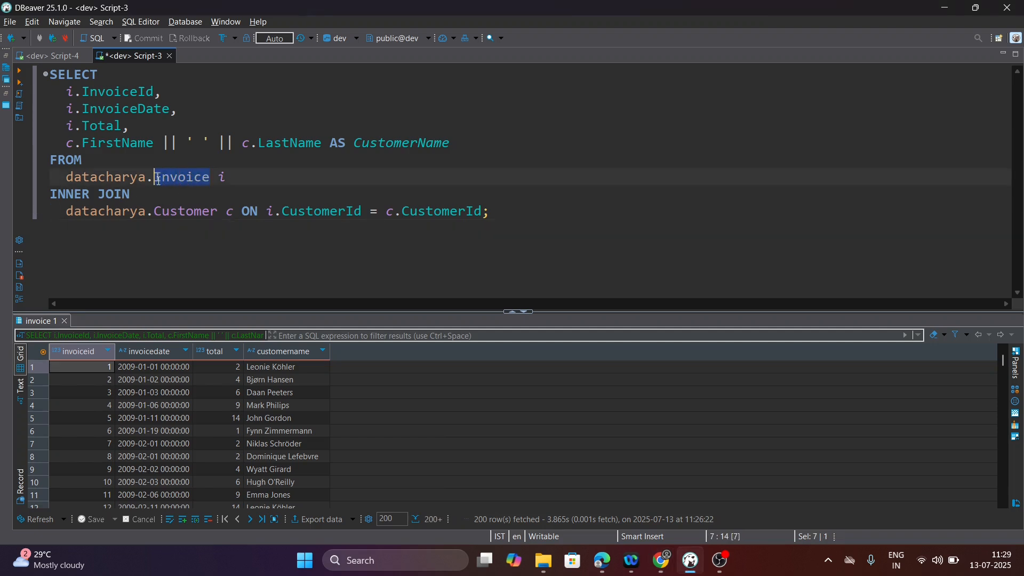
{"action": "key", "text": "alt+Tab"}
{"action": "left_click", "coordinate": [875, 254]}
{"action": "left_click", "coordinate": [764, 282]}
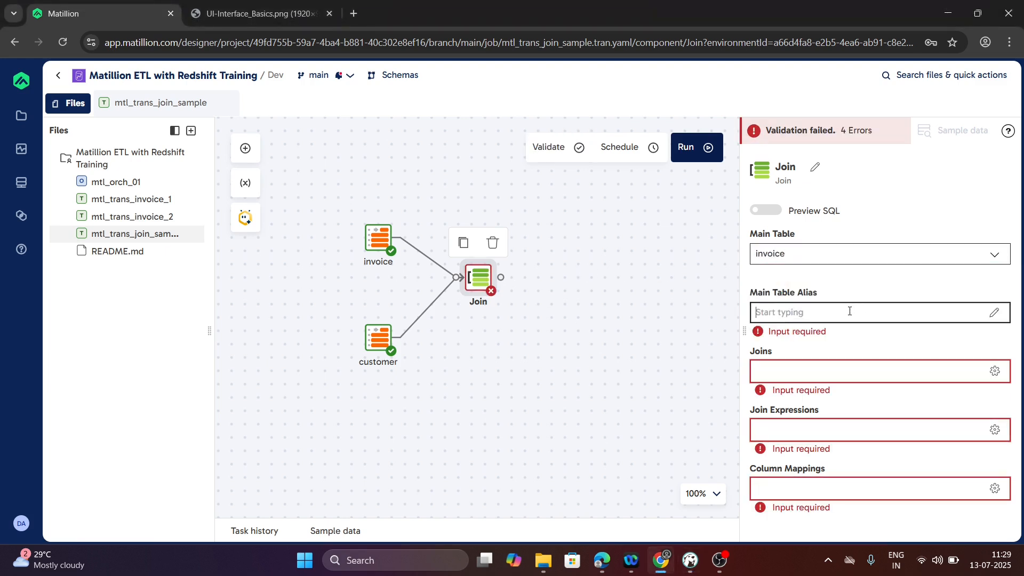
{"action": "left_click", "coordinate": [849, 311]}
{"action": "type", "text": "i"}
- Define a join to the customer table with alias c and join type Inner, and save it
{"action": "left_click", "coordinate": [782, 374]}
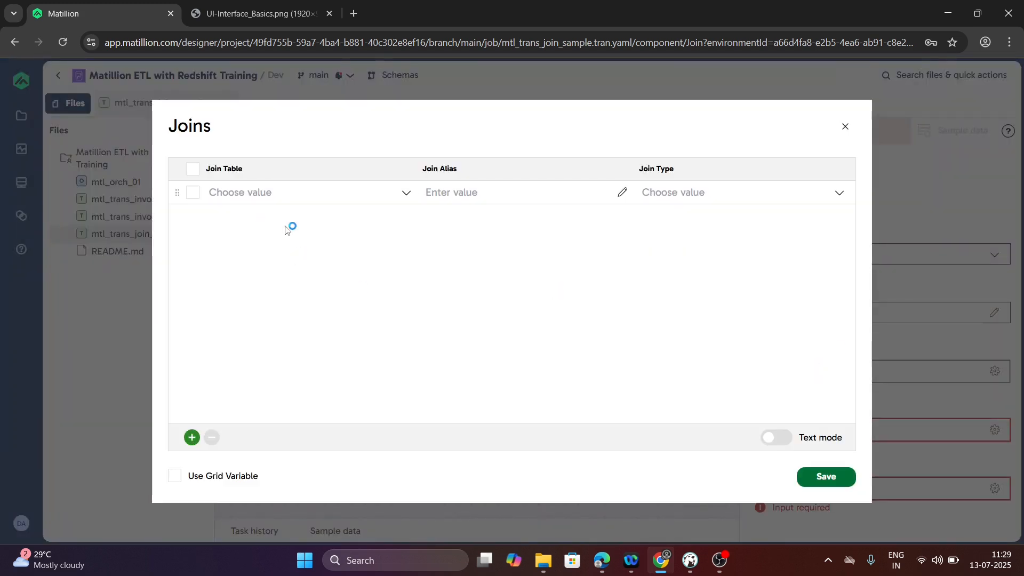
{"action": "left_click", "coordinate": [405, 196]}
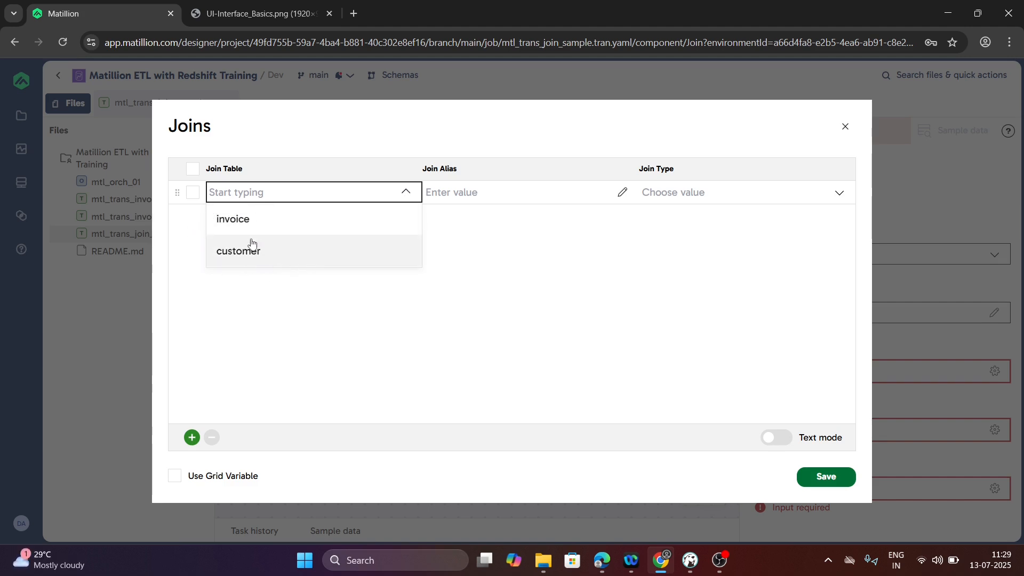
{"action": "left_click", "coordinate": [246, 266]}
{"action": "left_click", "coordinate": [531, 192]}
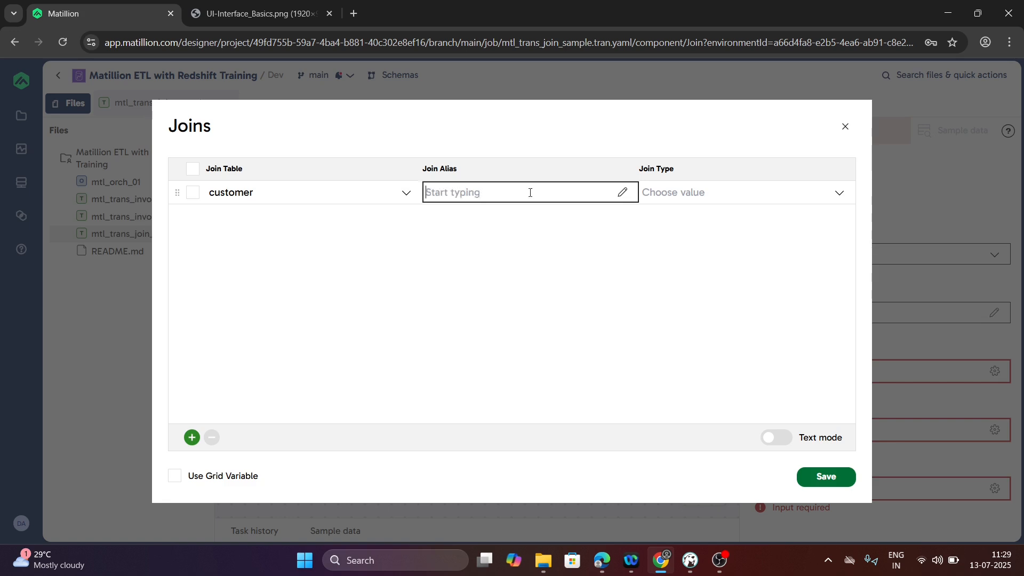
{"action": "key", "text": "alt+Tab"}
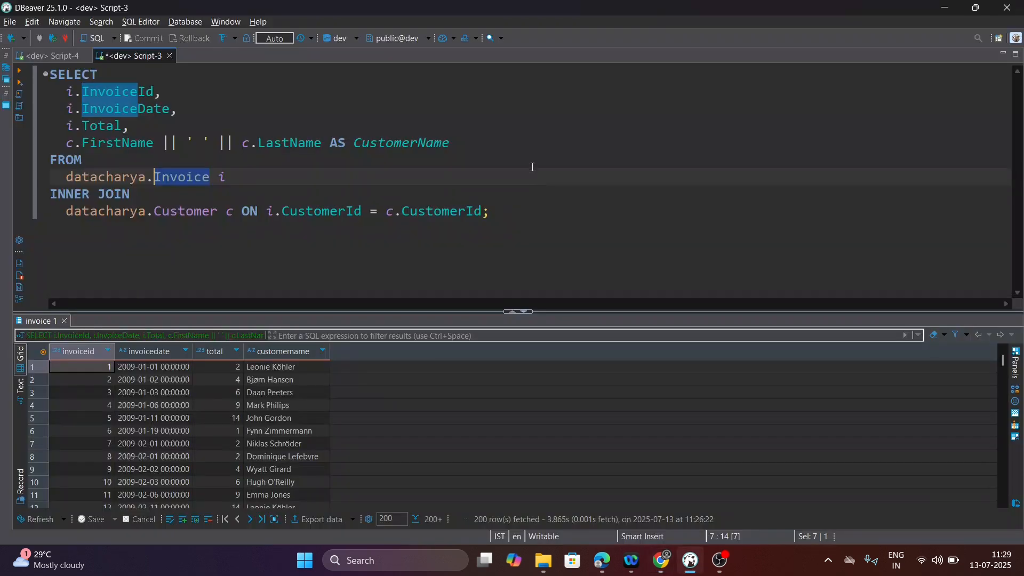
{"action": "key", "text": "alt+Tab"}
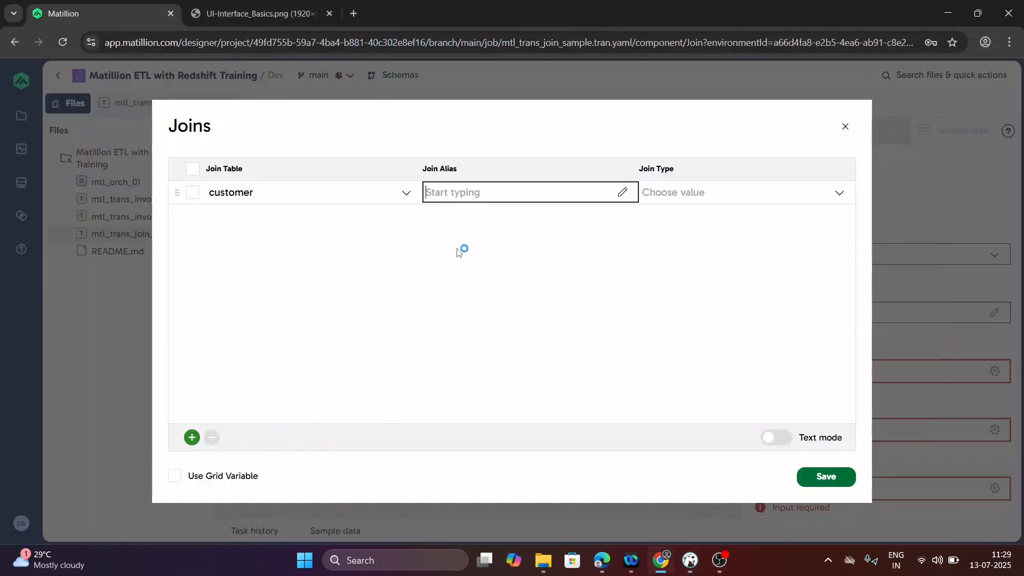
{"action": "type", "text": "c"}
{"action": "left_click", "coordinate": [675, 193]}
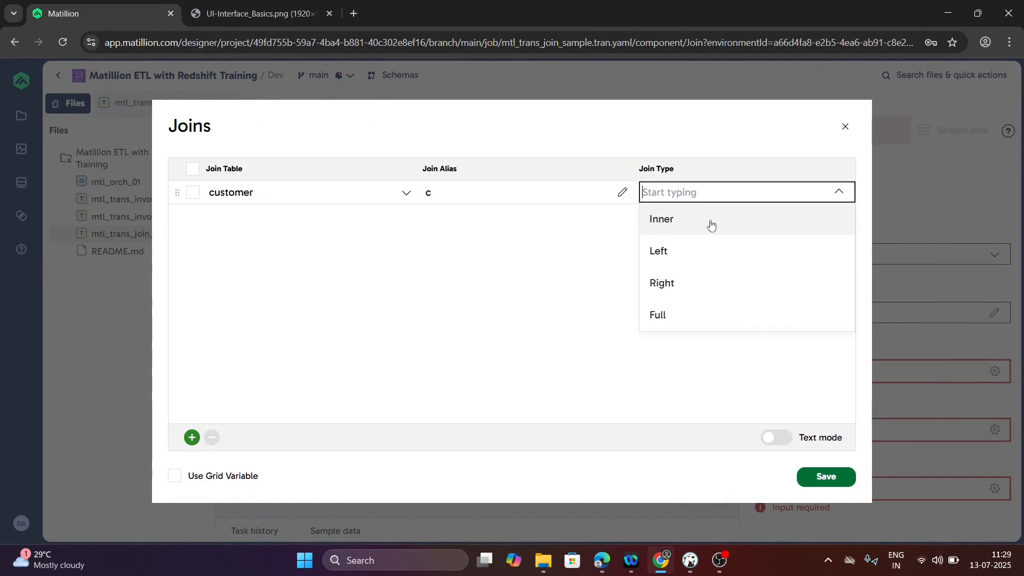
{"action": "left_click", "coordinate": [674, 219]}
{"action": "left_click", "coordinate": [826, 476]}
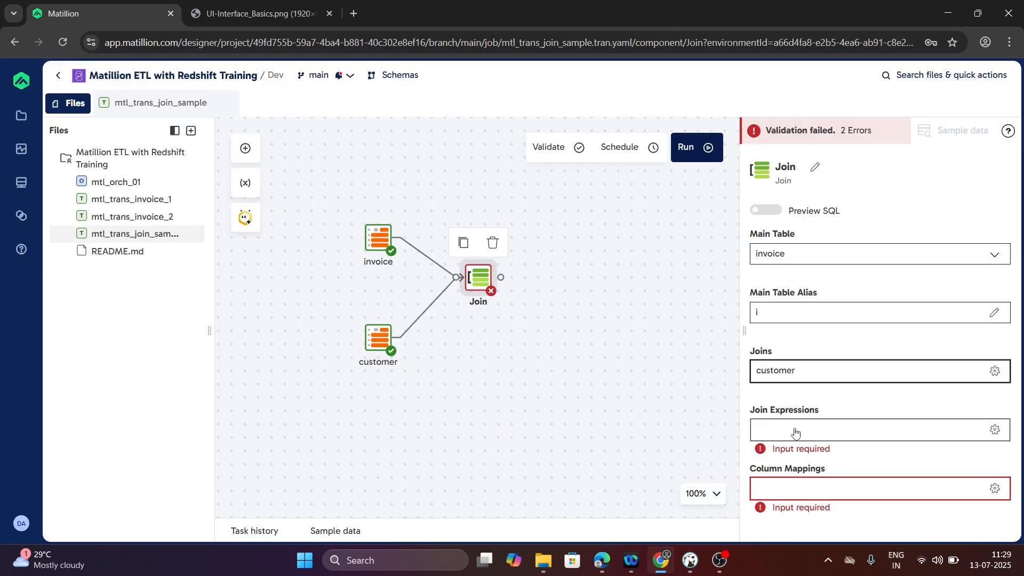
- Build the i_Inner_c join expression "i"."customerid"="c"."customerid" following the reference query's join condition, and save it
{"action": "left_click", "coordinate": [795, 430]}
{"action": "key", "text": "alt+Tab"}
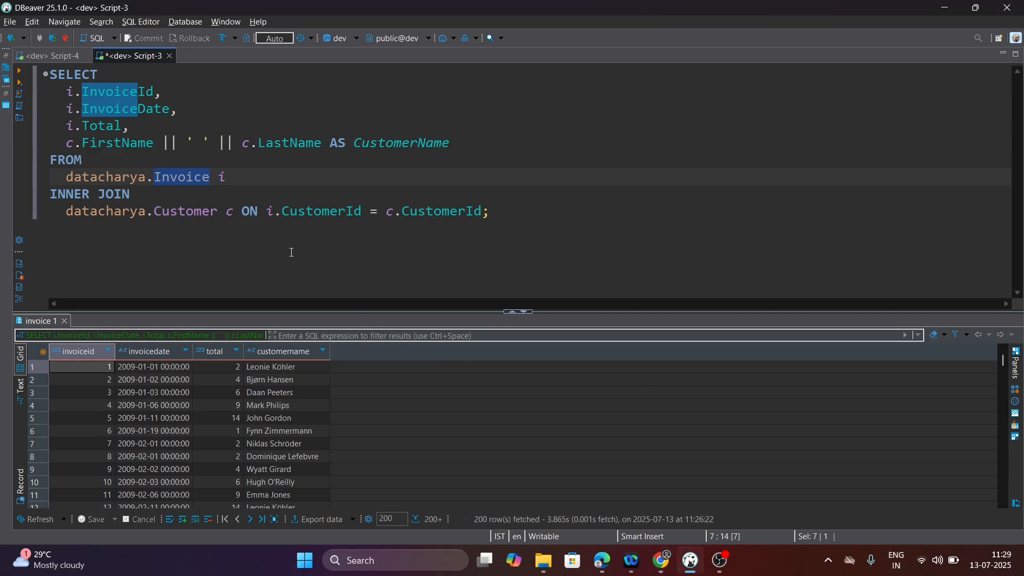
{"action": "left_click_drag", "start_coordinate": [270, 211], "coordinate": [489, 211]}
{"action": "key", "text": "ctrl+c"}
{"action": "key", "text": "alt+Tab"}
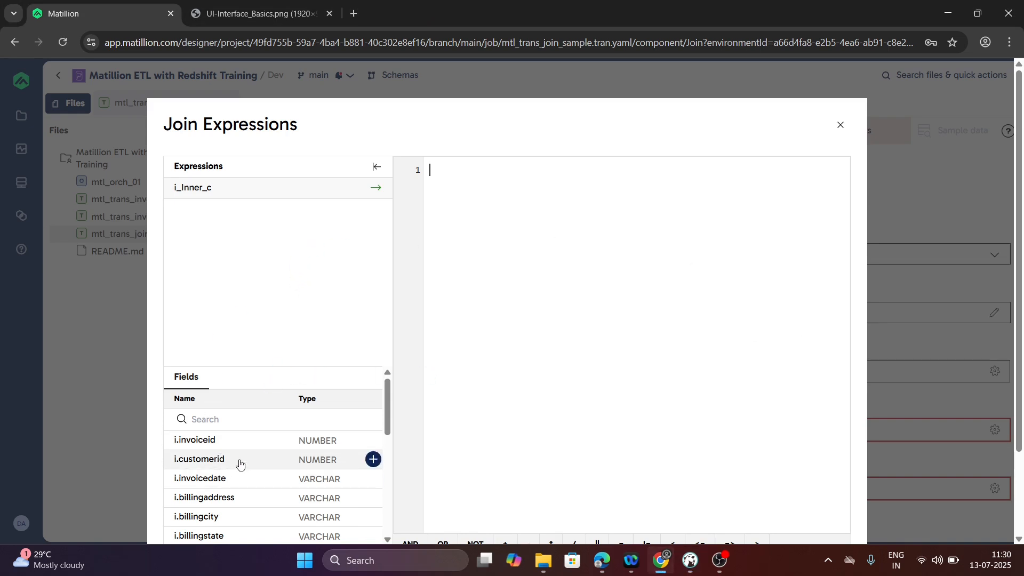
{"action": "left_click_drag", "start_coordinate": [240, 464], "coordinate": [597, 320]}
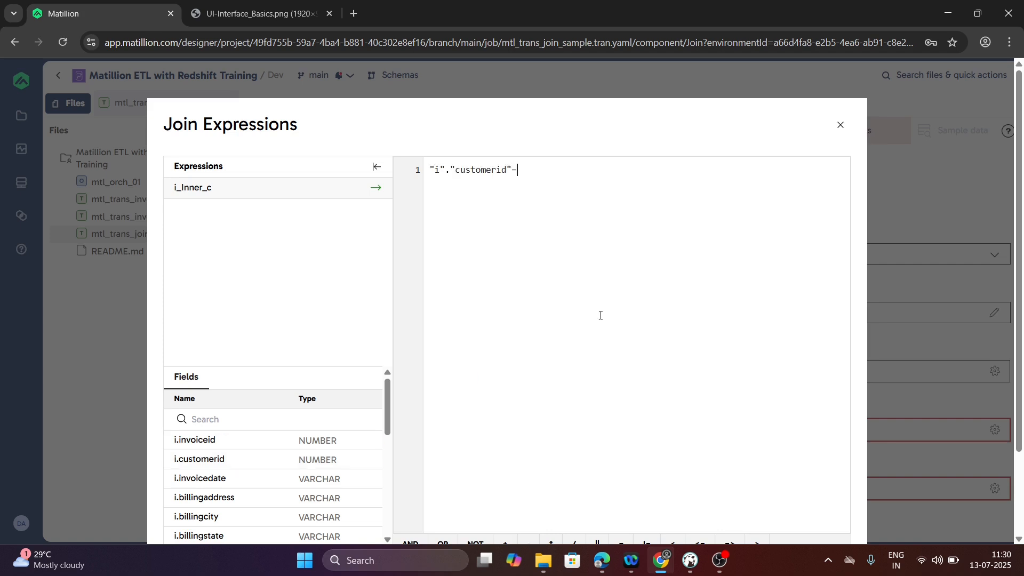
{"action": "scroll", "coordinate": [259, 486], "scroll_direction": "down", "scroll_amount": 5}
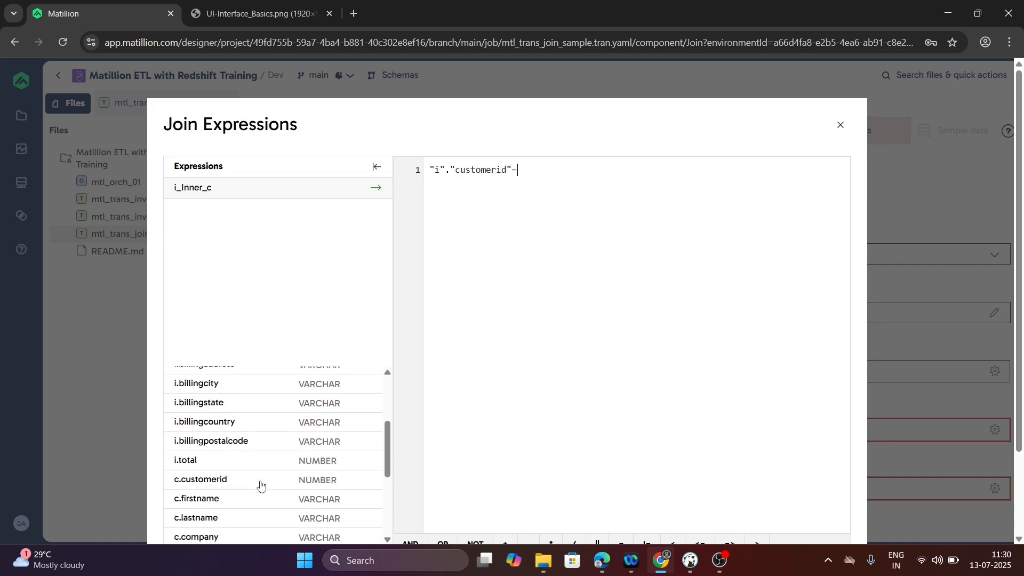
{"action": "scroll", "coordinate": [229, 511], "scroll_direction": "down", "scroll_amount": 4}
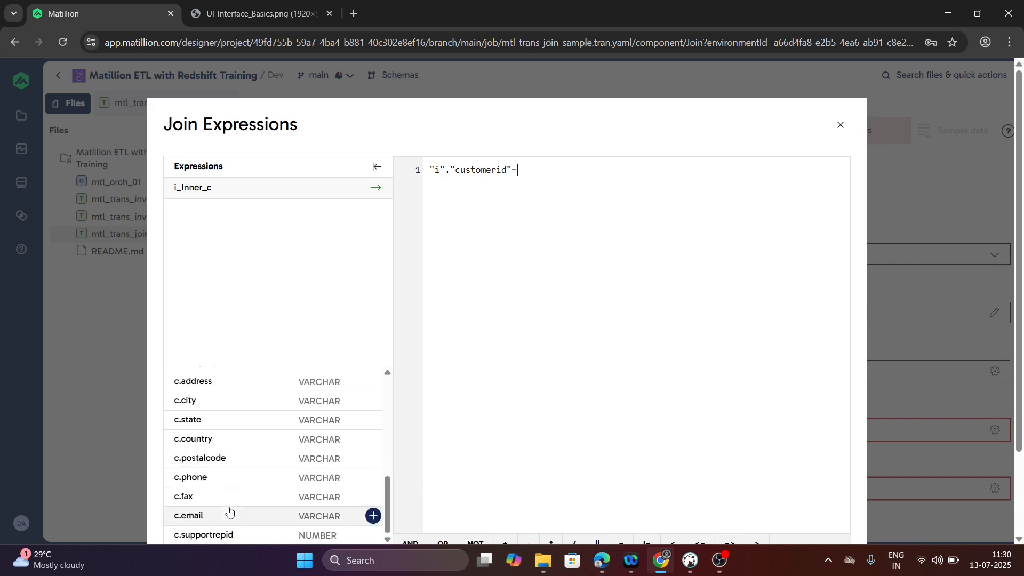
{"action": "scroll", "coordinate": [231, 407], "scroll_direction": "up", "scroll_amount": 3}
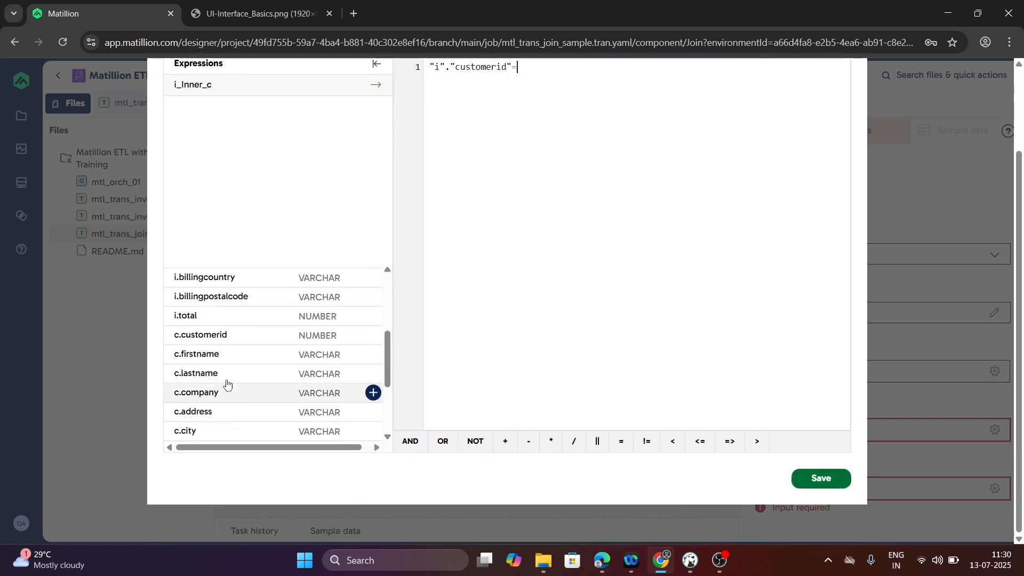
{"action": "left_click_drag", "start_coordinate": [217, 341], "coordinate": [466, 285]}
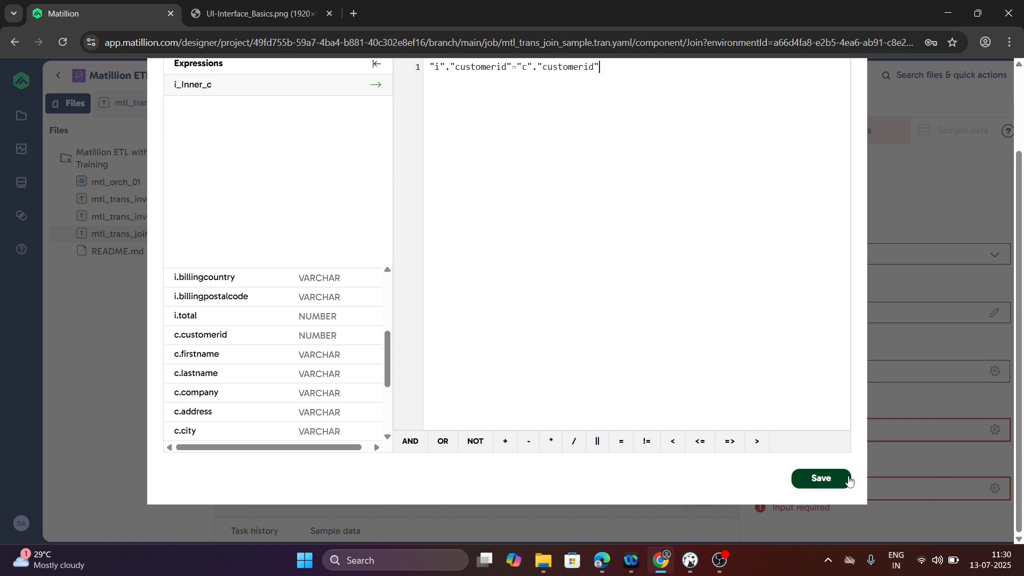
{"action": "left_click", "coordinate": [821, 478]}
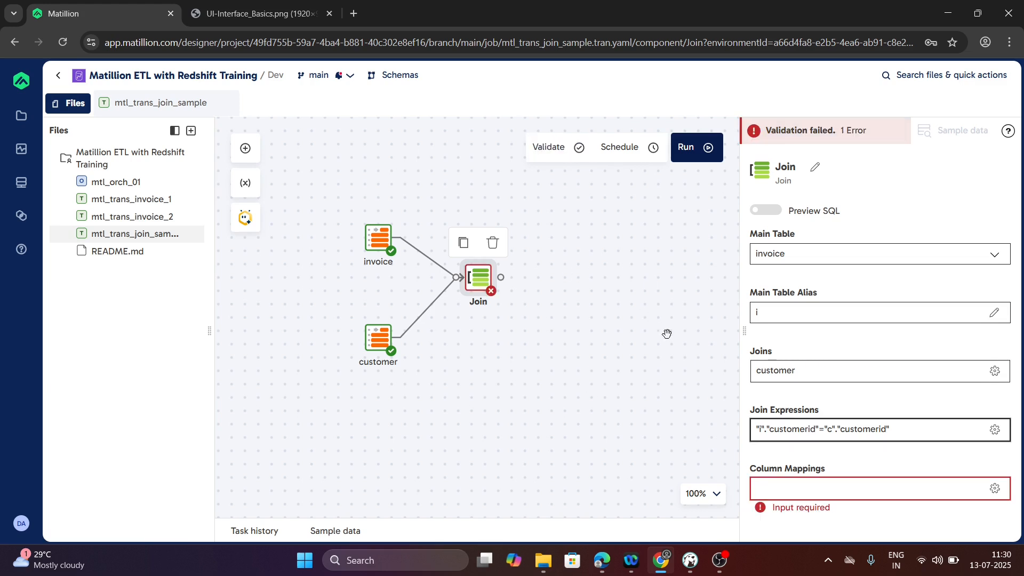
- Add all columns of both tables to the Join's column mappings and save them
{"action": "left_click", "coordinate": [809, 490]}
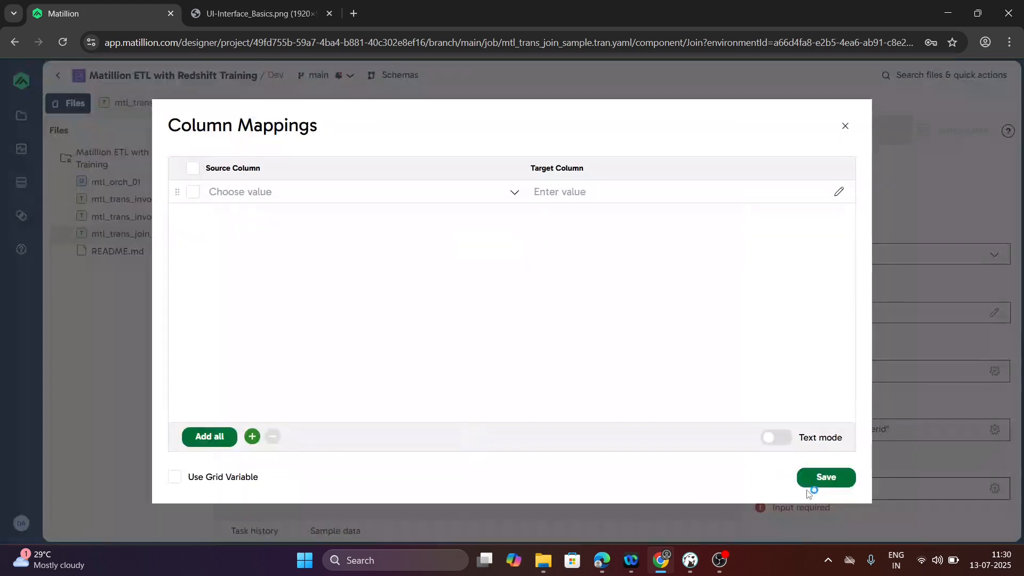
{"action": "left_click", "coordinate": [208, 438]}
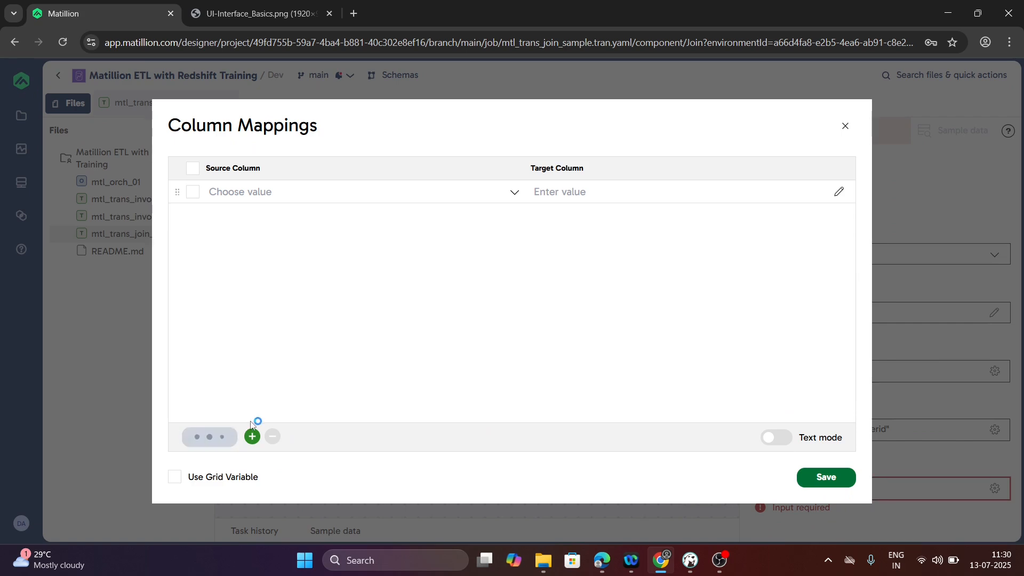
{"action": "scroll", "coordinate": [262, 306], "scroll_direction": "down", "scroll_amount": 5}
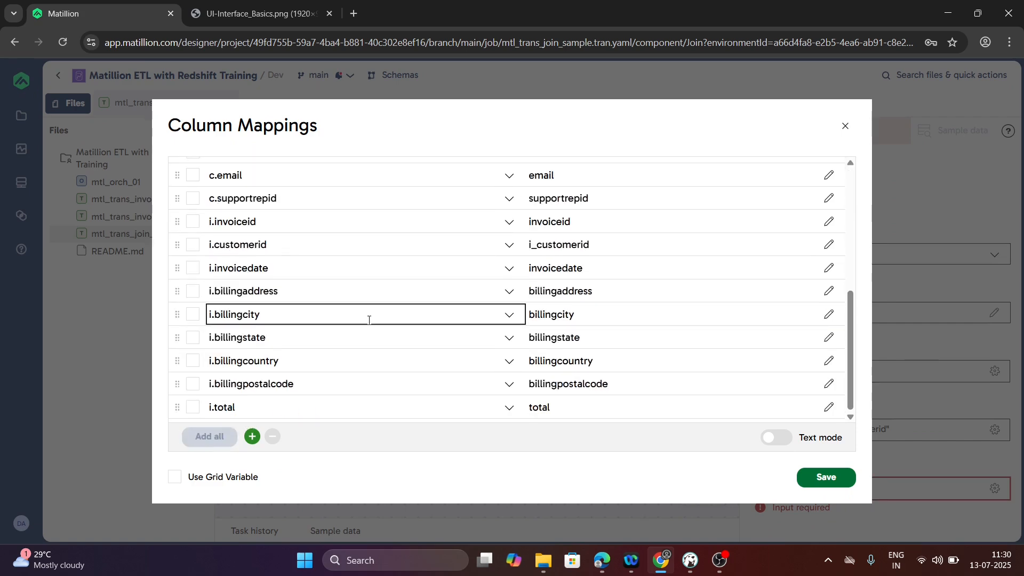
{"action": "scroll", "coordinate": [311, 319], "scroll_direction": "up", "scroll_amount": 5}
{"action": "scroll", "coordinate": [312, 319], "scroll_direction": "up", "scroll_amount": 1}
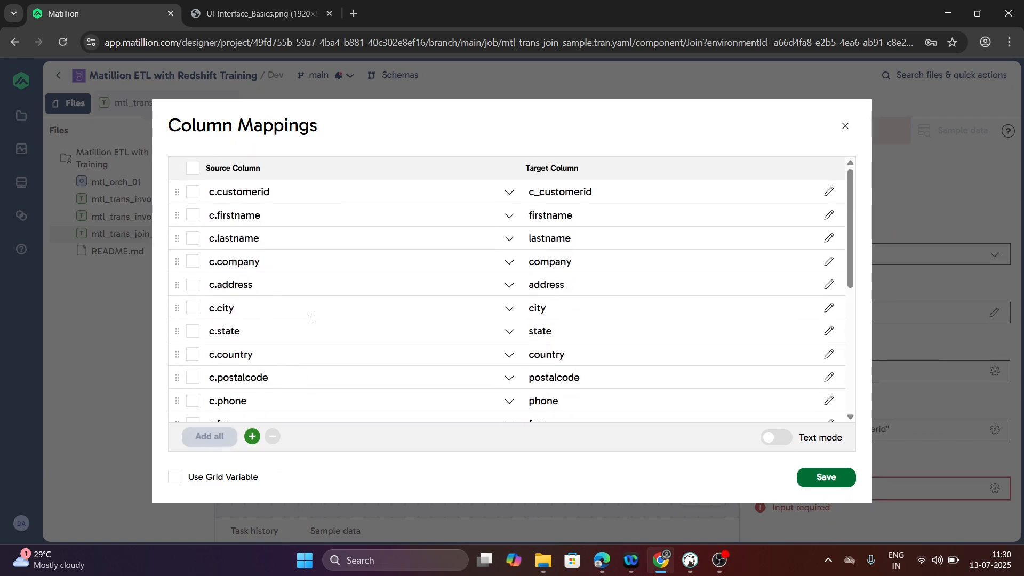
{"action": "scroll", "coordinate": [315, 320], "scroll_direction": "down", "scroll_amount": 5}
{"action": "left_click", "coordinate": [809, 477]}
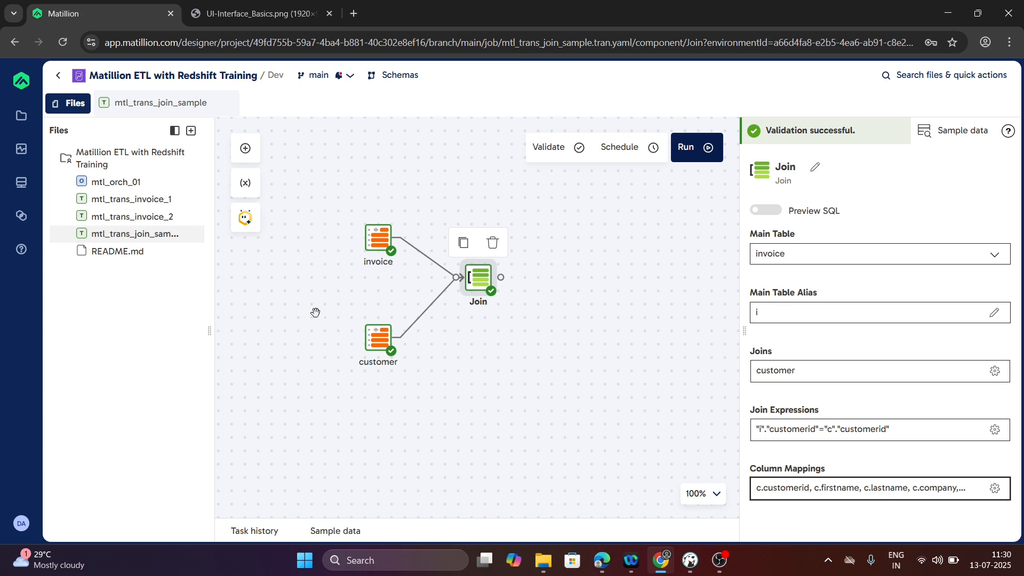
- Check the CustomerName expression in the DBeaver query, and add a Calculator component in Matillion to the right of the Join
{"action": "key", "text": "alt+Tab"}
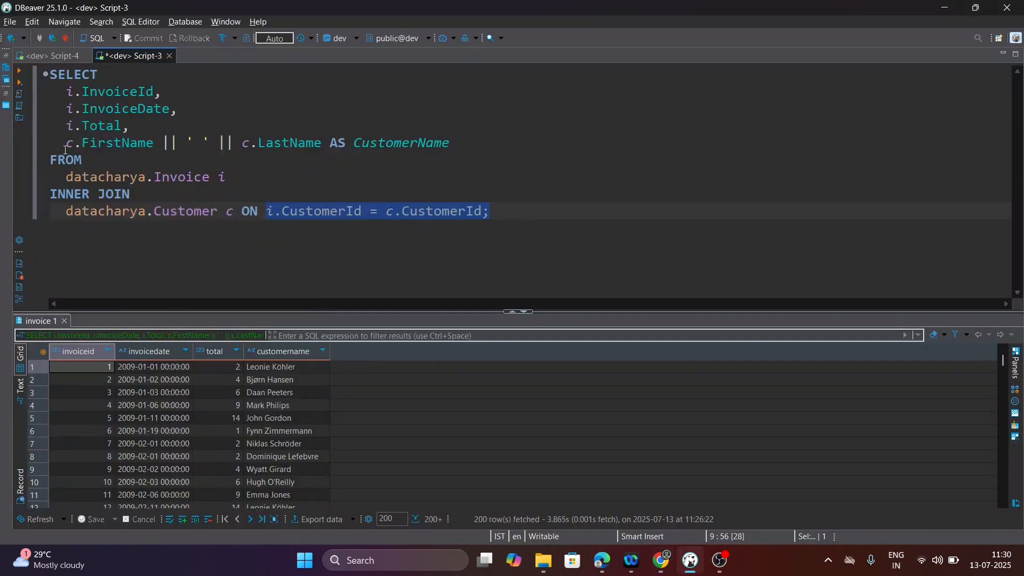
{"action": "left_click_drag", "start_coordinate": [56, 145], "coordinate": [452, 144]}
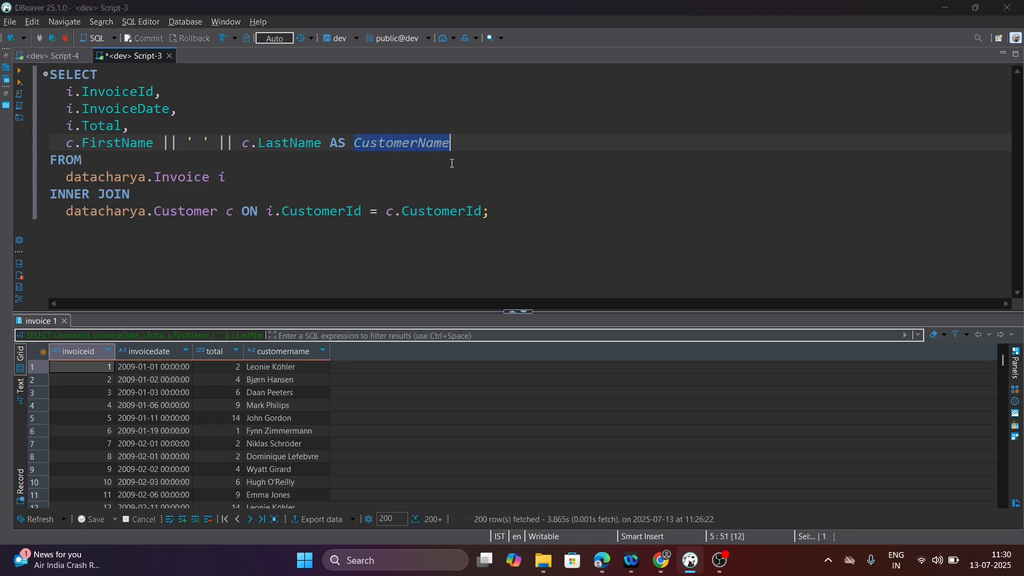
{"action": "key", "text": "alt+Tab"}
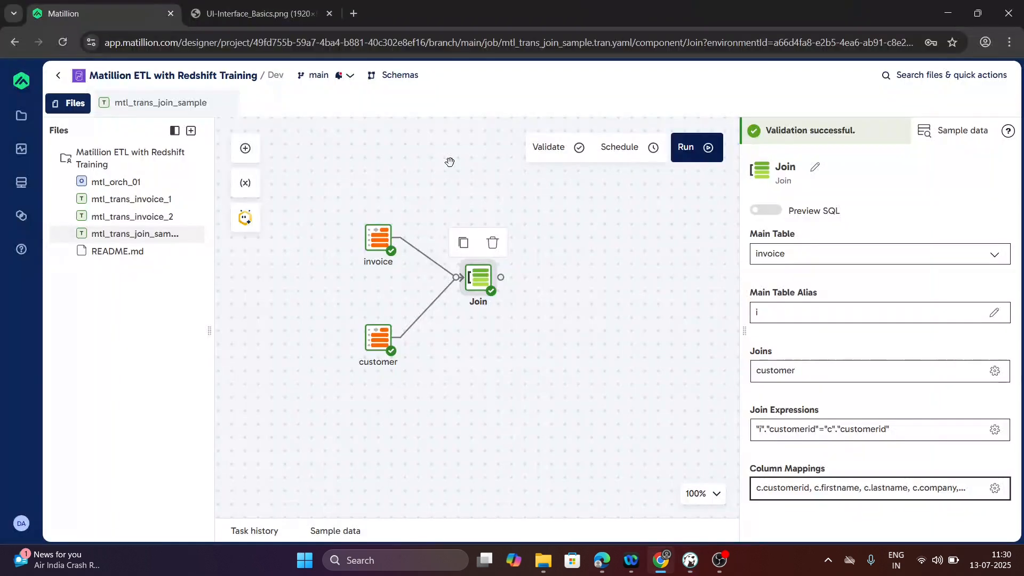
{"action": "left_click", "coordinate": [248, 152]}
{"action": "type", "text": "a"}
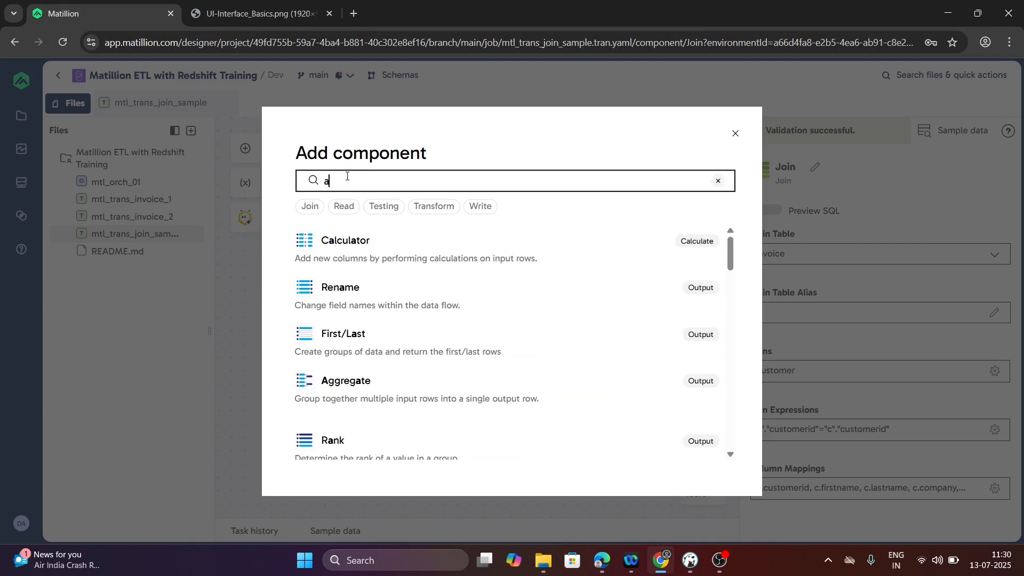
{"action": "key", "text": "BackSpace"}
{"action": "type", "text": "calcul"}
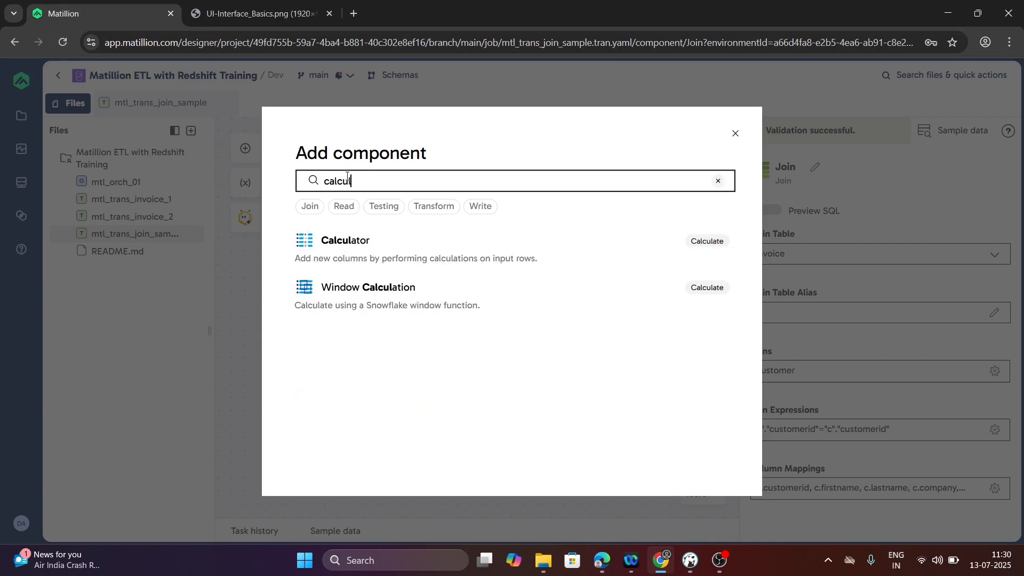
{"action": "left_click", "coordinate": [533, 264]}
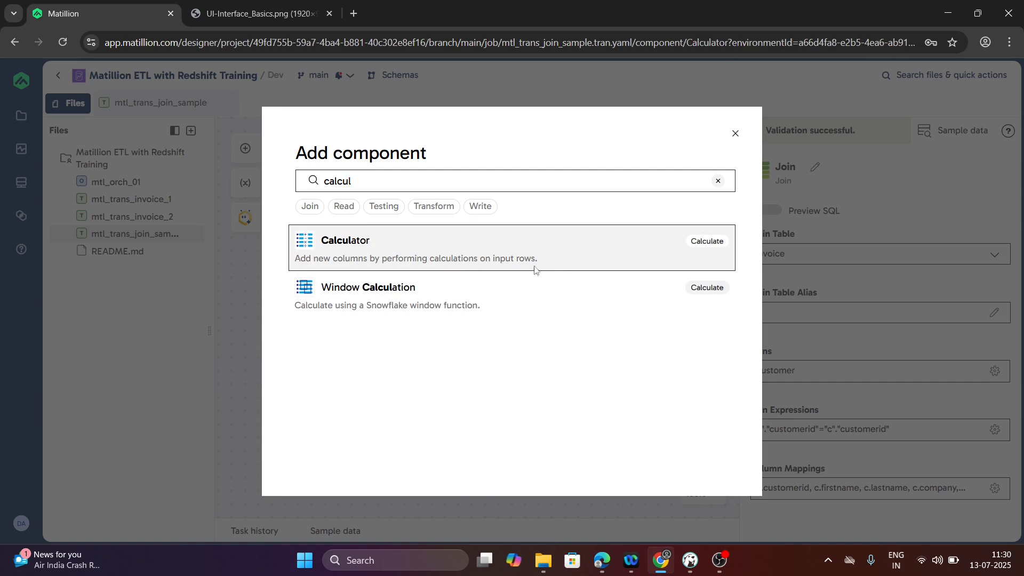
{"action": "left_click_drag", "start_coordinate": [531, 198], "coordinate": [572, 277]}
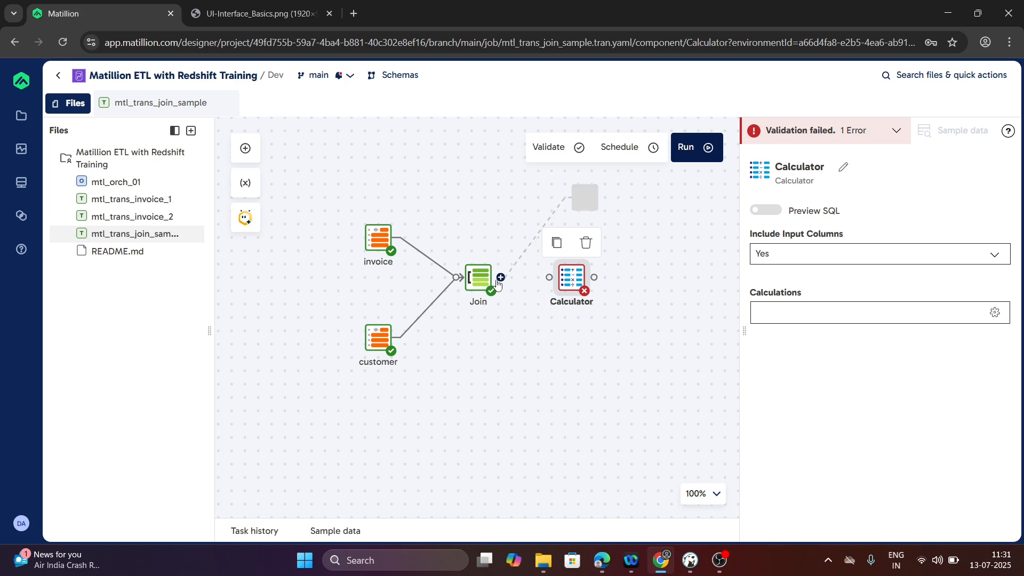
- Connect the Join component's output to the Calculator and open the Calculator's calculations for editing
{"action": "left_click_drag", "start_coordinate": [500, 280], "coordinate": [568, 281]}
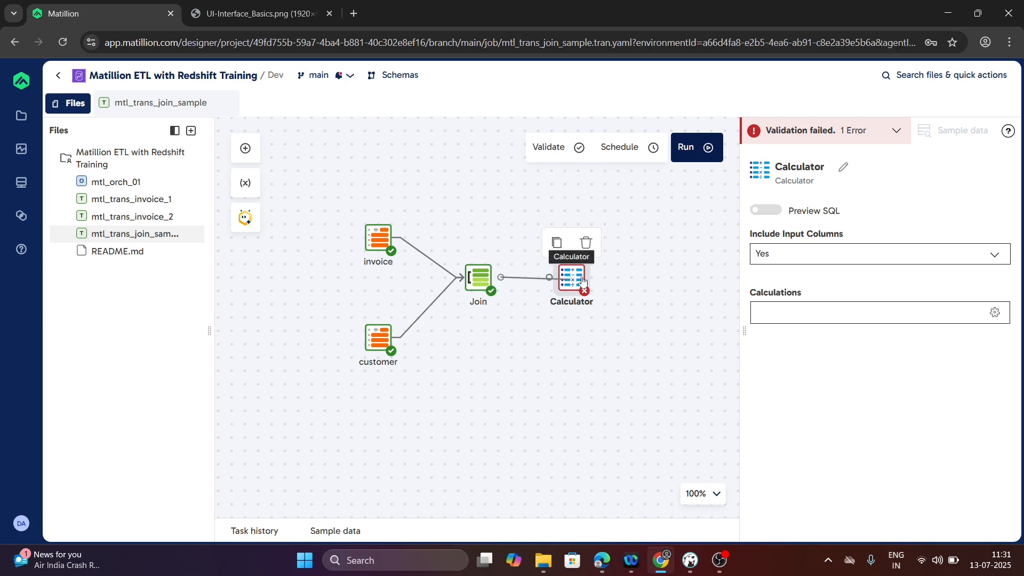
{"action": "left_click", "coordinate": [730, 273]}
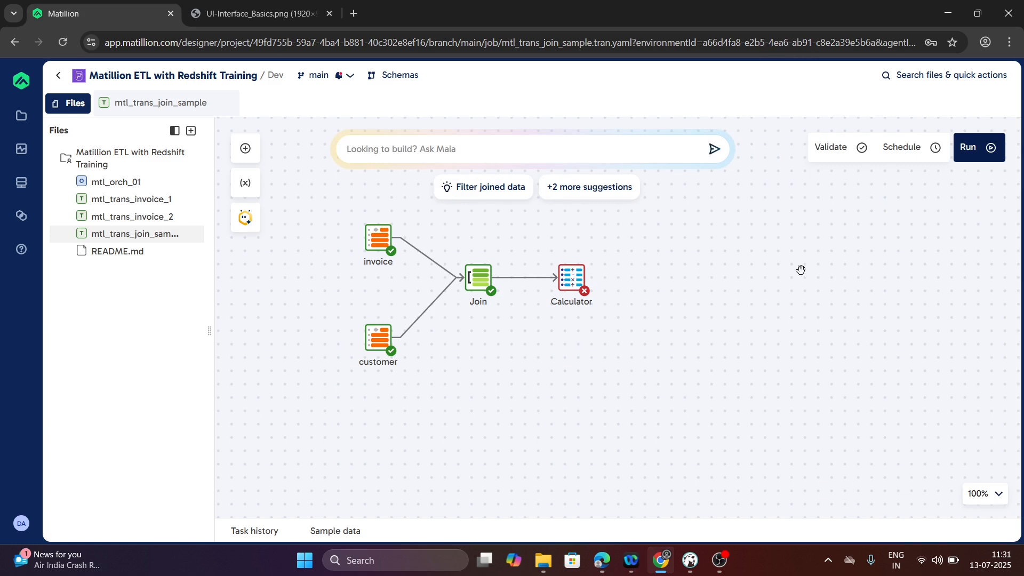
{"action": "left_click", "coordinate": [572, 278]}
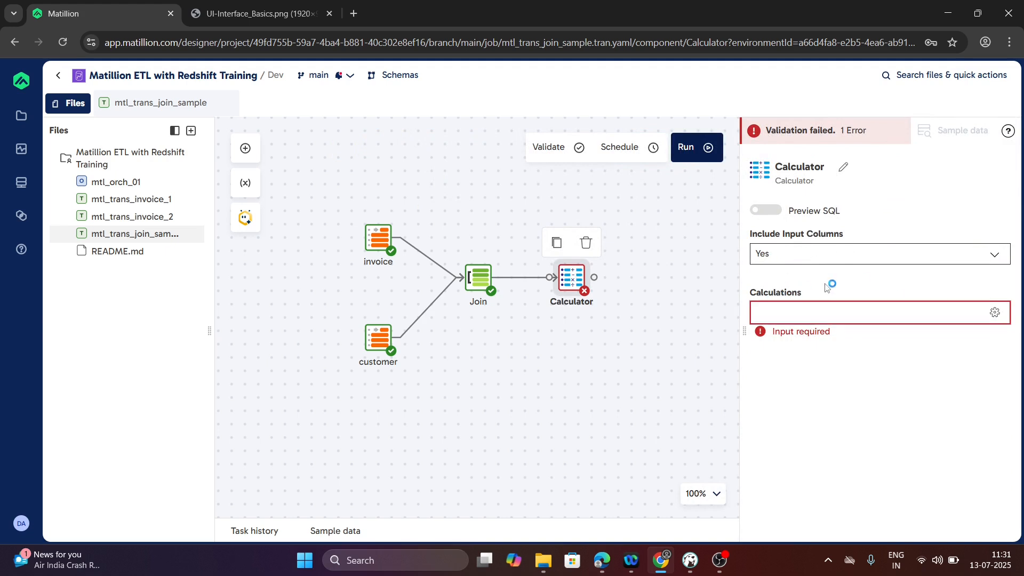
{"action": "left_click", "coordinate": [796, 315]}
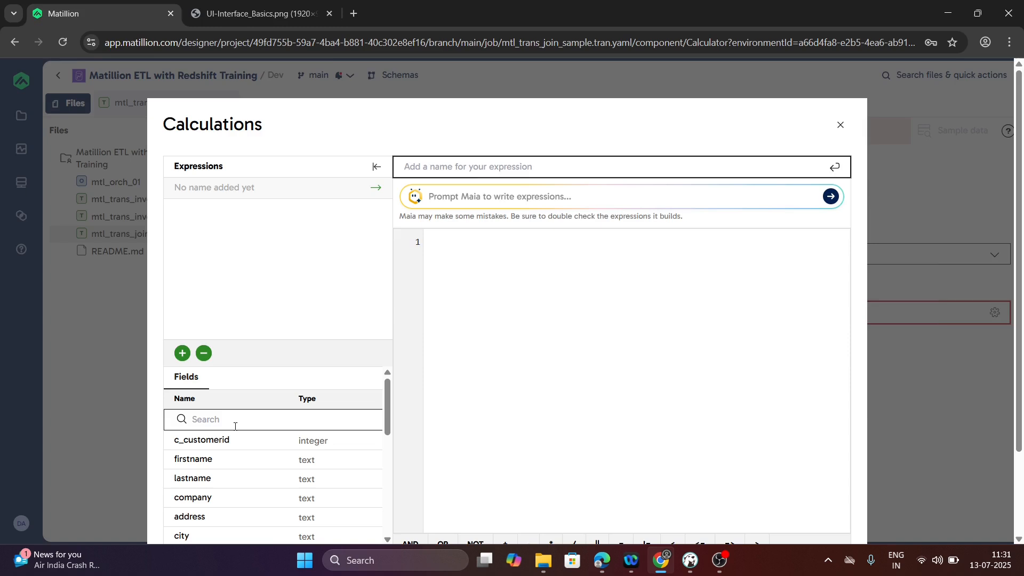
- Check the CustomerName concatenation expression in the reference query in DBeaver, and return to Matillion
{"action": "key", "text": "alt+Tab"}
{"action": "left_click", "coordinate": [114, 158]}
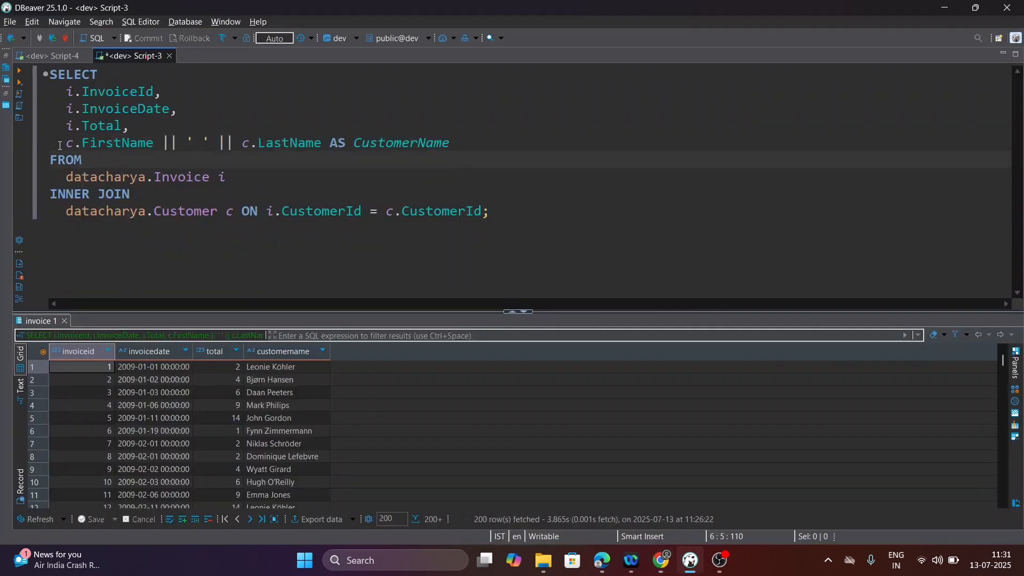
{"action": "left_click_drag", "start_coordinate": [59, 145], "coordinate": [186, 154]}
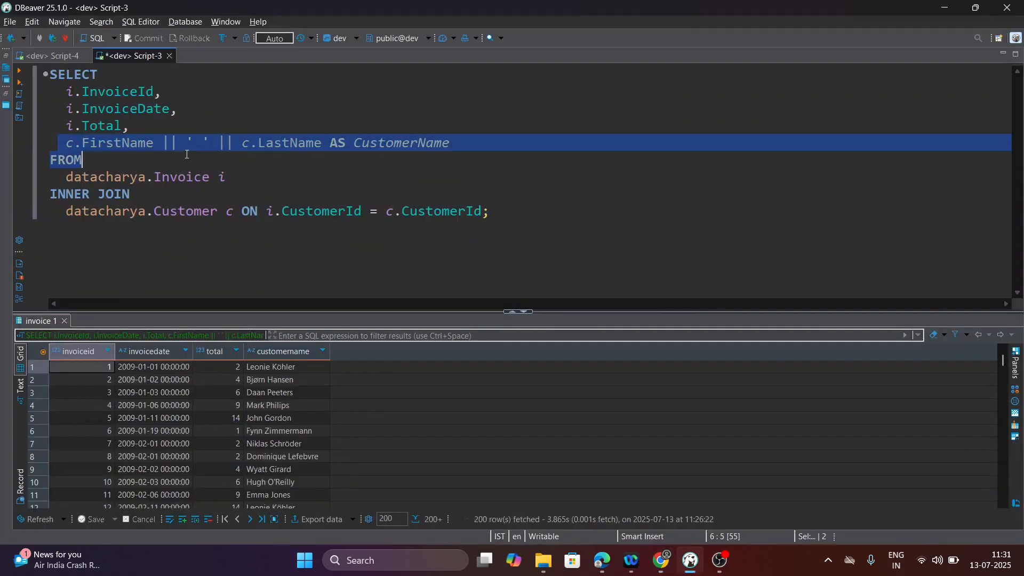
{"action": "left_click", "coordinate": [342, 157]}
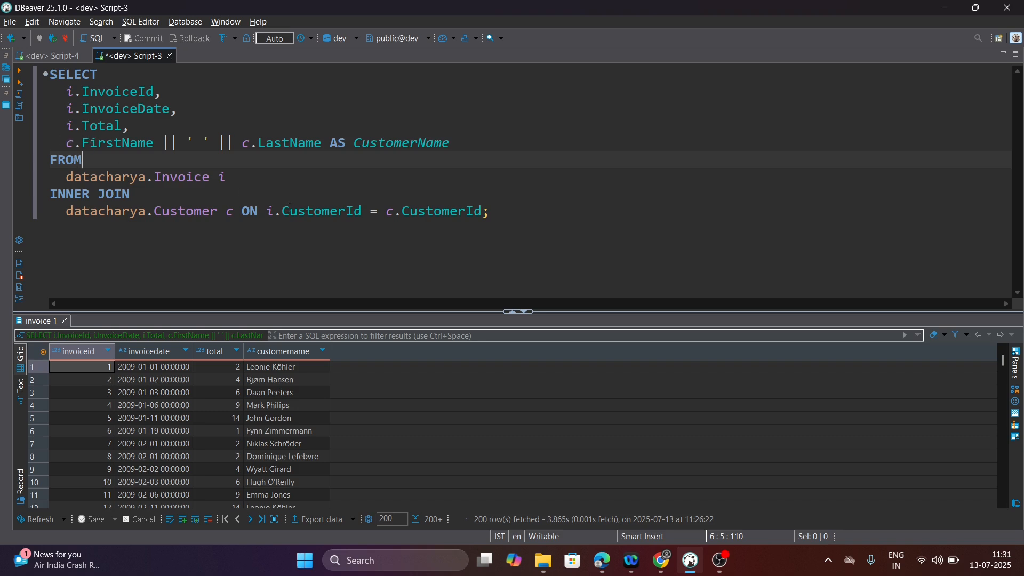
{"action": "key", "text": "alt+Tab"}
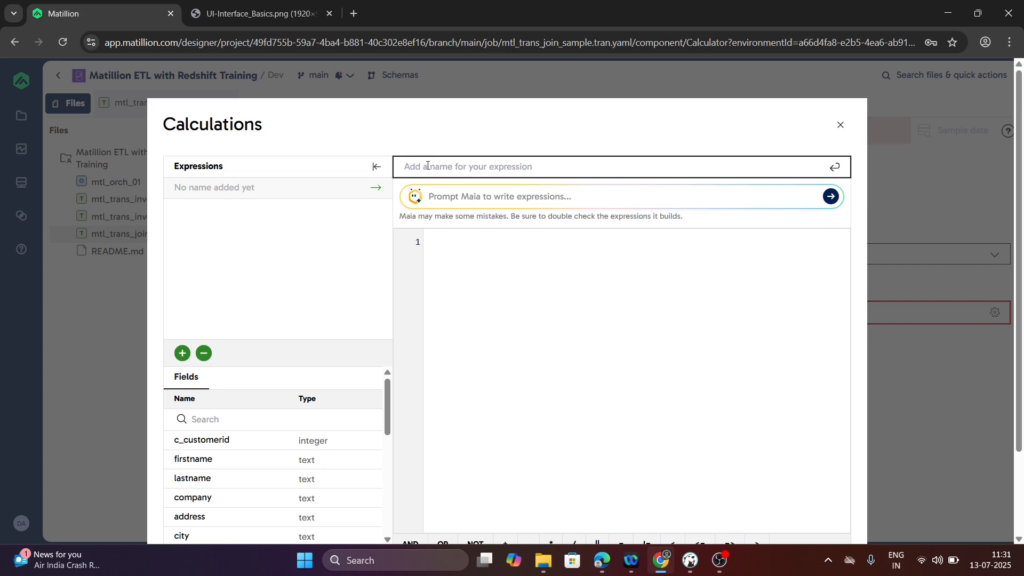
- Create a calculation named customer_name with the expression "firstname"||' '||"lastname" and save it
{"action": "type", "text": "customer_name"}
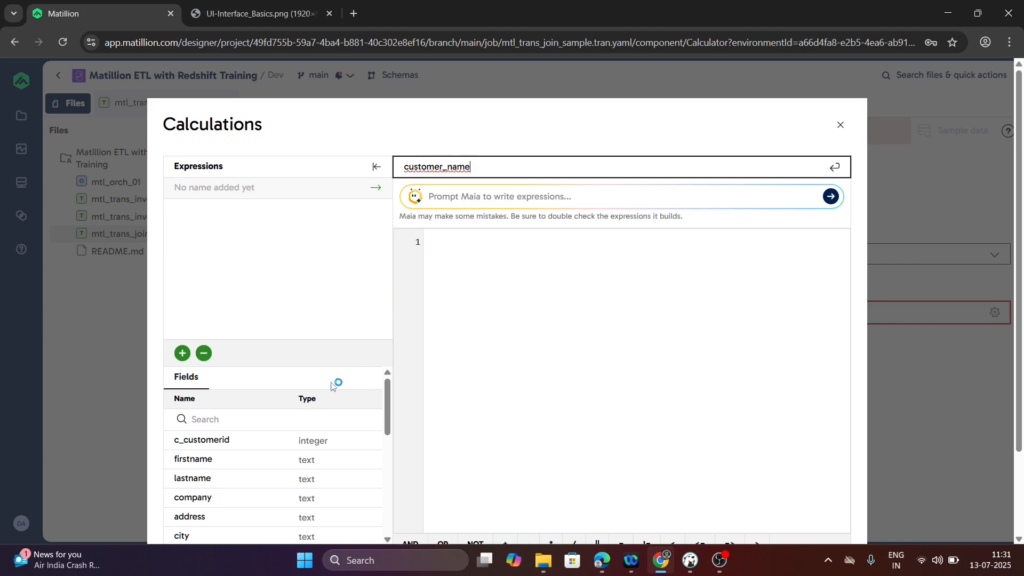
{"action": "mouse_move", "coordinate": [204, 481]}
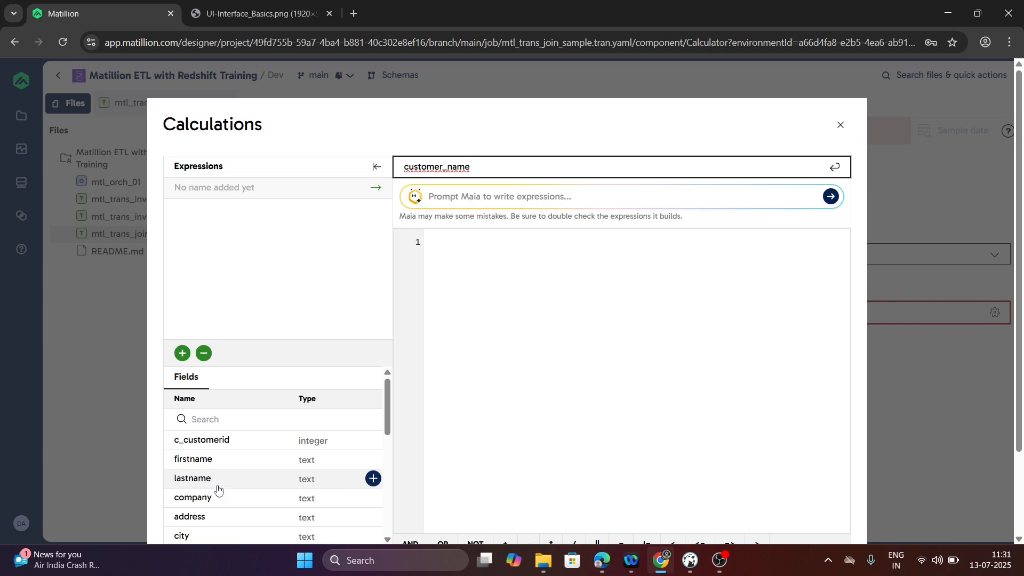
{"action": "double_click", "coordinate": [195, 462]}
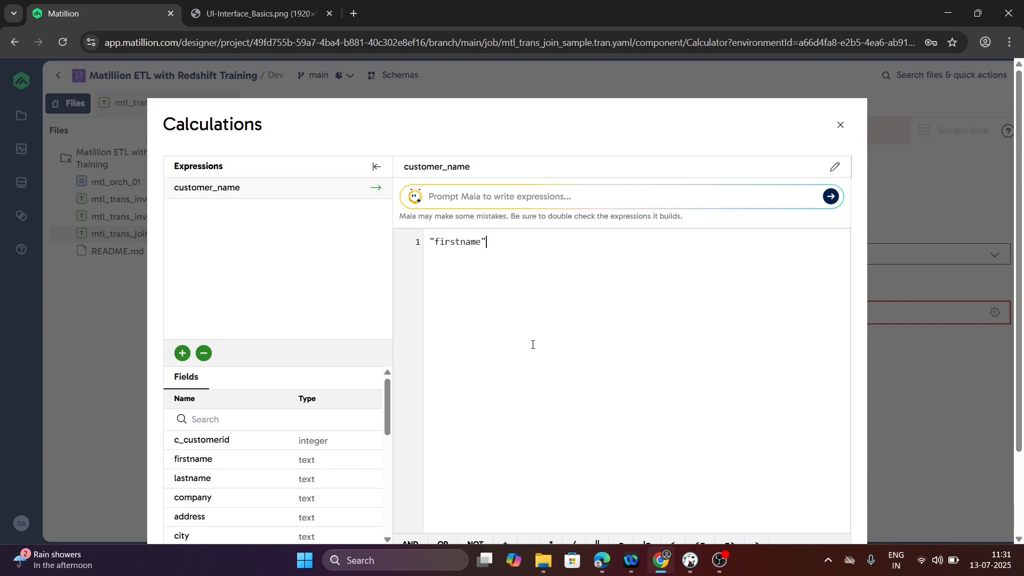
{"action": "type", "text": "||' '||"}
{"action": "double_click", "coordinate": [193, 483]}
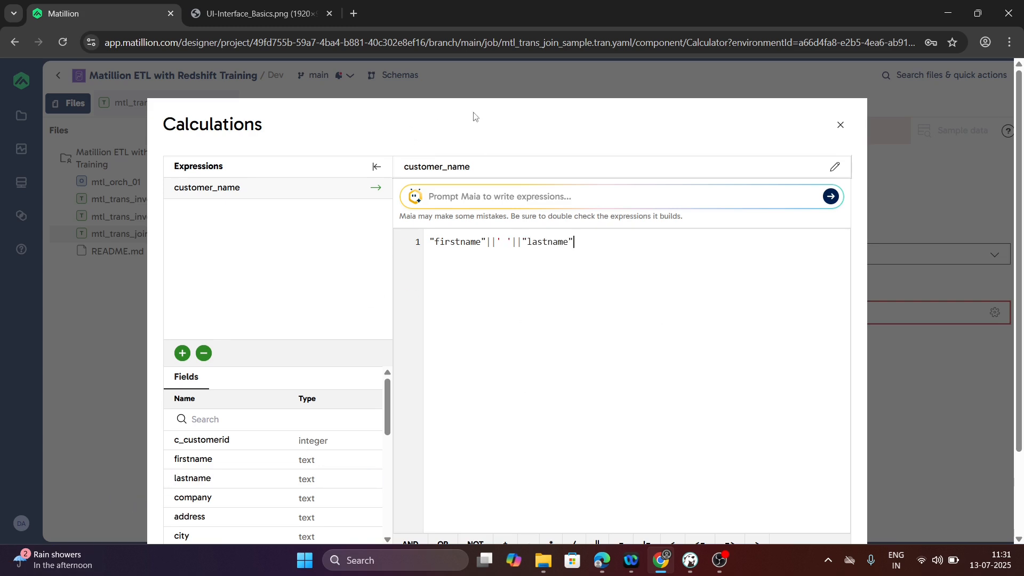
{"action": "scroll", "coordinate": [928, 267], "scroll_direction": "down", "scroll_amount": 2}
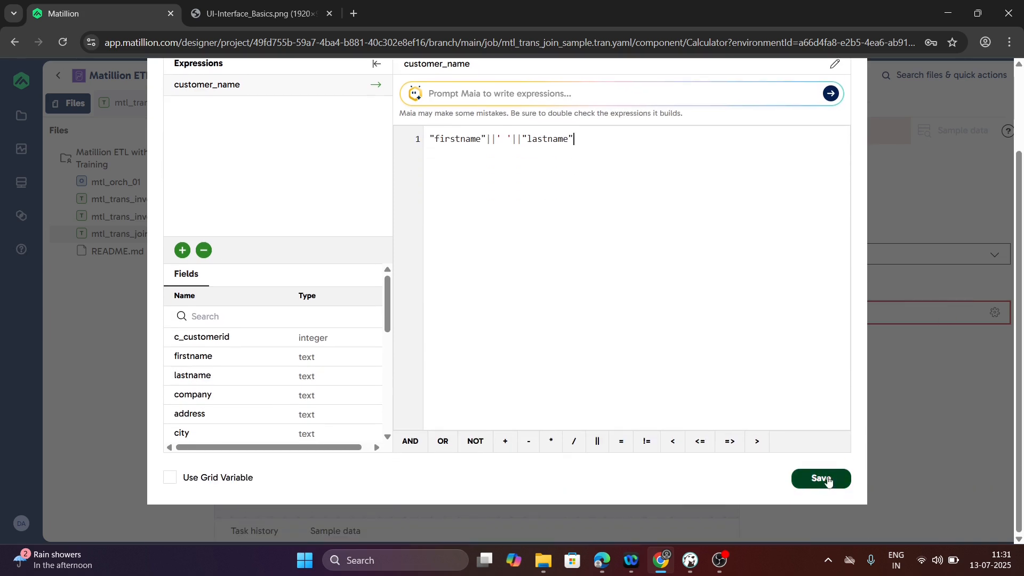
{"action": "left_click", "coordinate": [826, 479]}
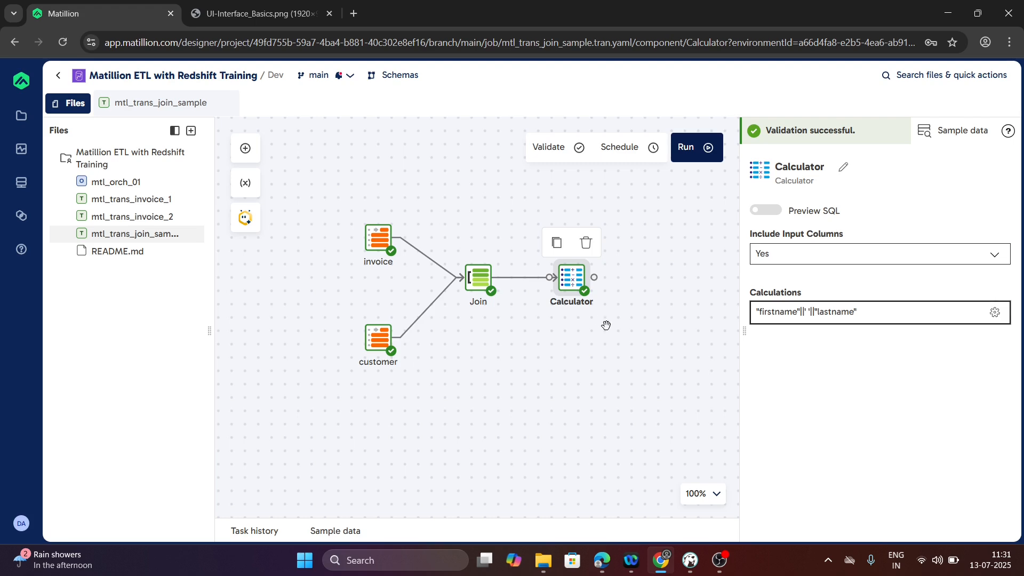
- Check the query in DBeaver, and in Matillion add a Rewrite Table component beyond the Calculator and connect the Calculator's output to it
{"action": "key", "text": "alt+Tab"}
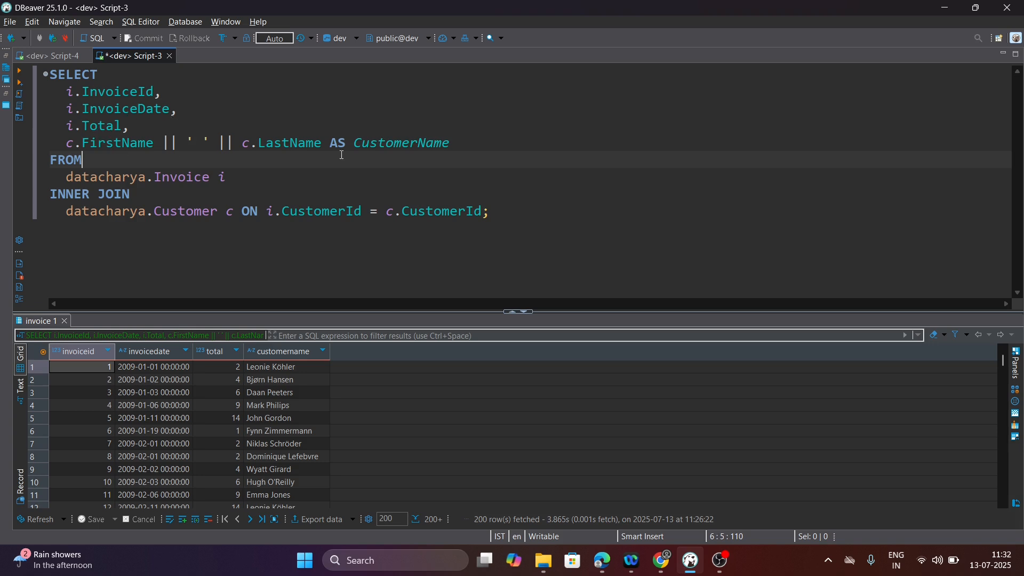
{"action": "key", "text": "alt+Tab"}
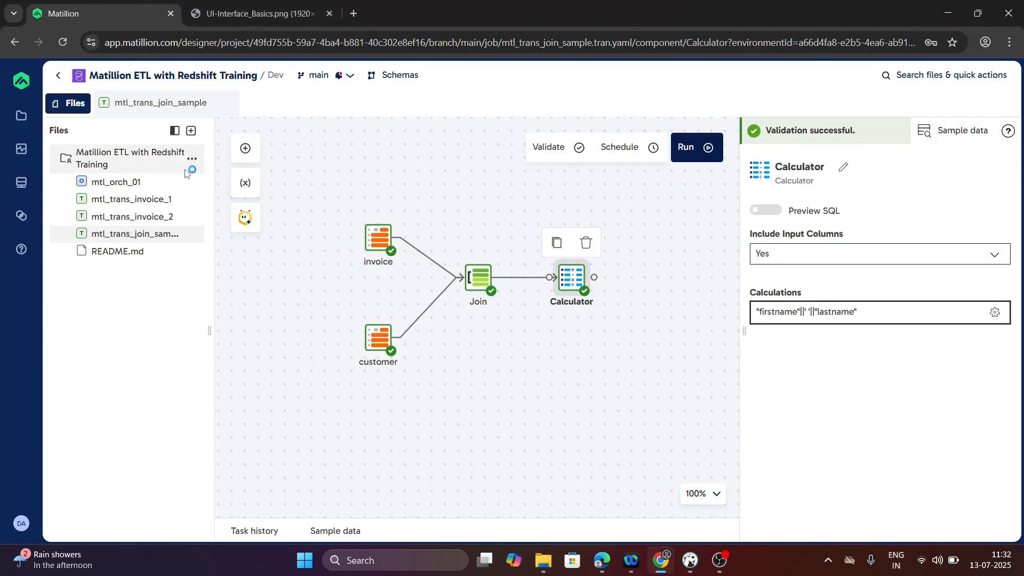
{"action": "left_click", "coordinate": [238, 157]}
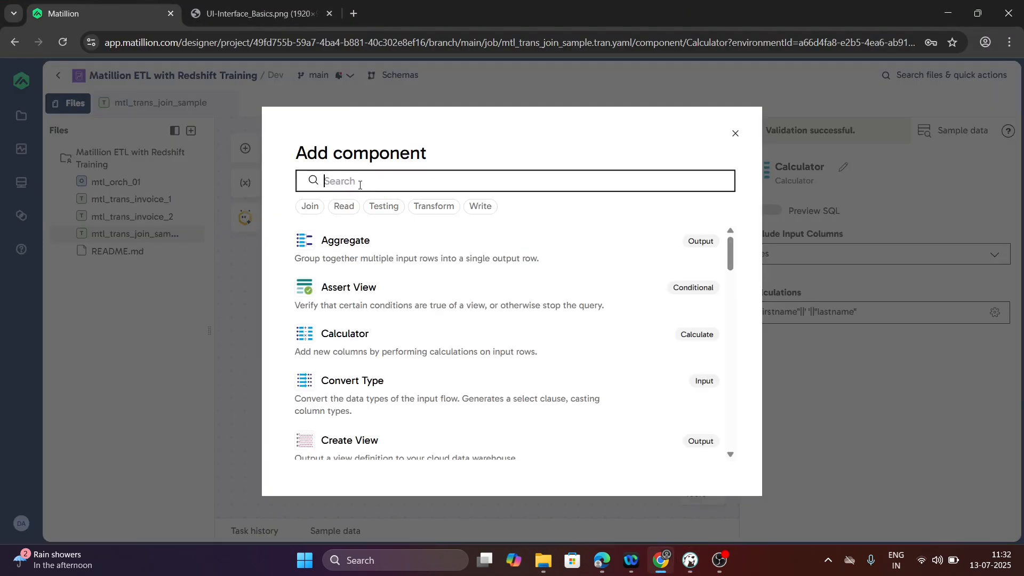
{"action": "type", "text": "rewrite"}
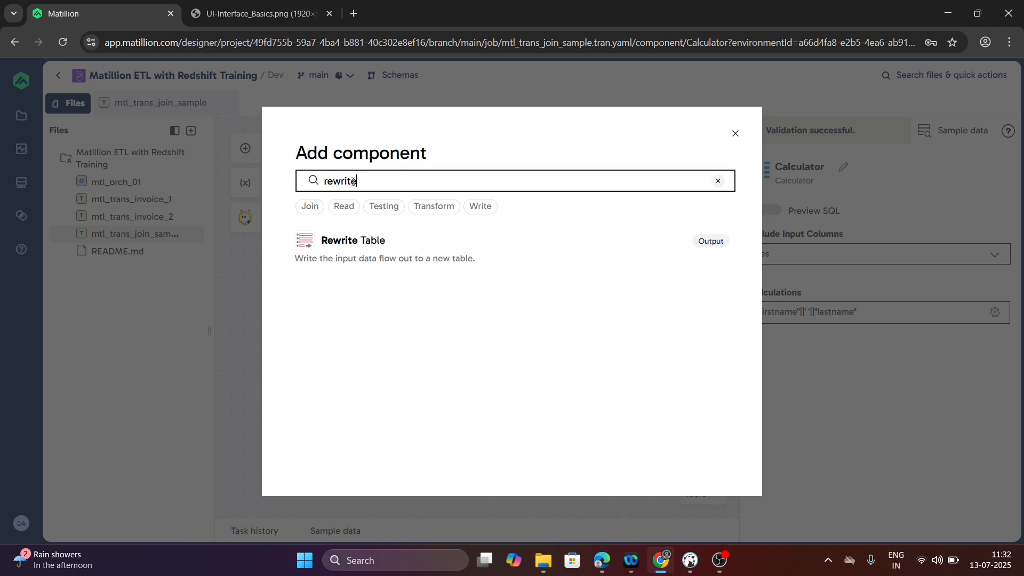
{"action": "left_click", "coordinate": [590, 270]}
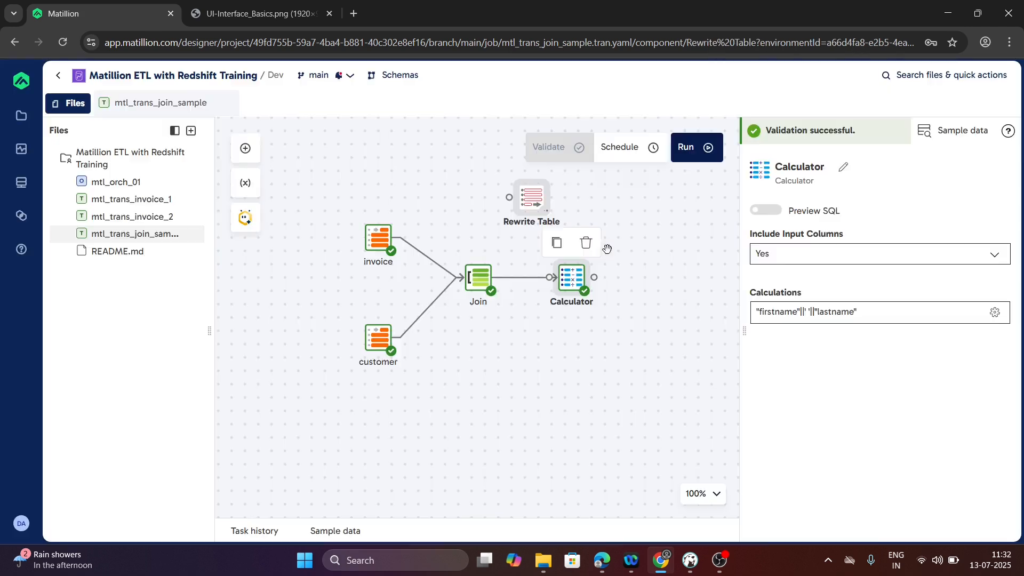
{"action": "left_click_drag", "start_coordinate": [536, 205], "coordinate": [661, 276]}
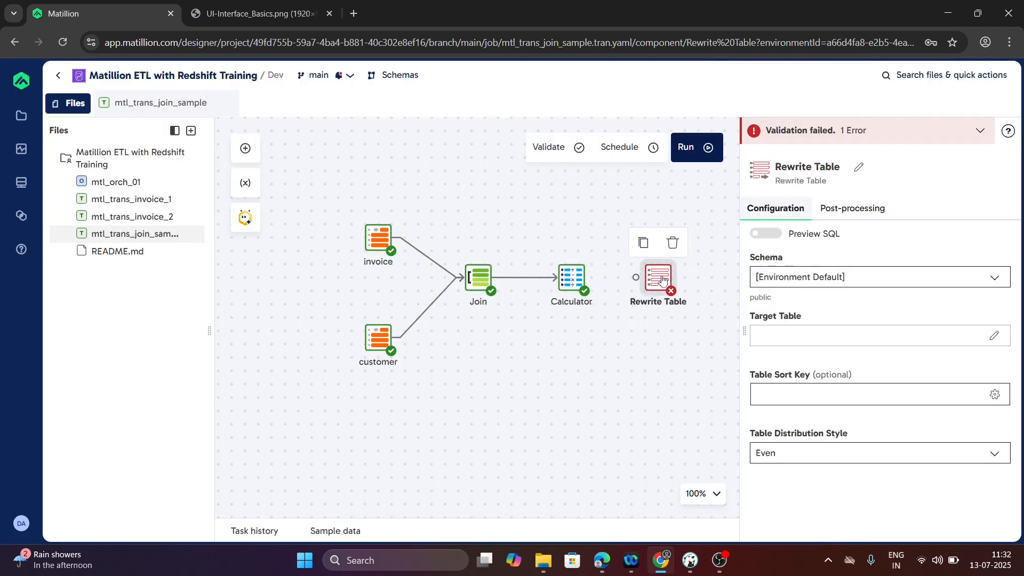
{"action": "mouse_move", "coordinate": [594, 277]}
{"action": "left_mouse_down"}
{"action": "mouse_move", "coordinate": [675, 194]}
{"action": "mouse_move", "coordinate": [643, 277]}
{"action": "left_mouse_up"}
{"action": "left_click", "coordinate": [646, 278]}
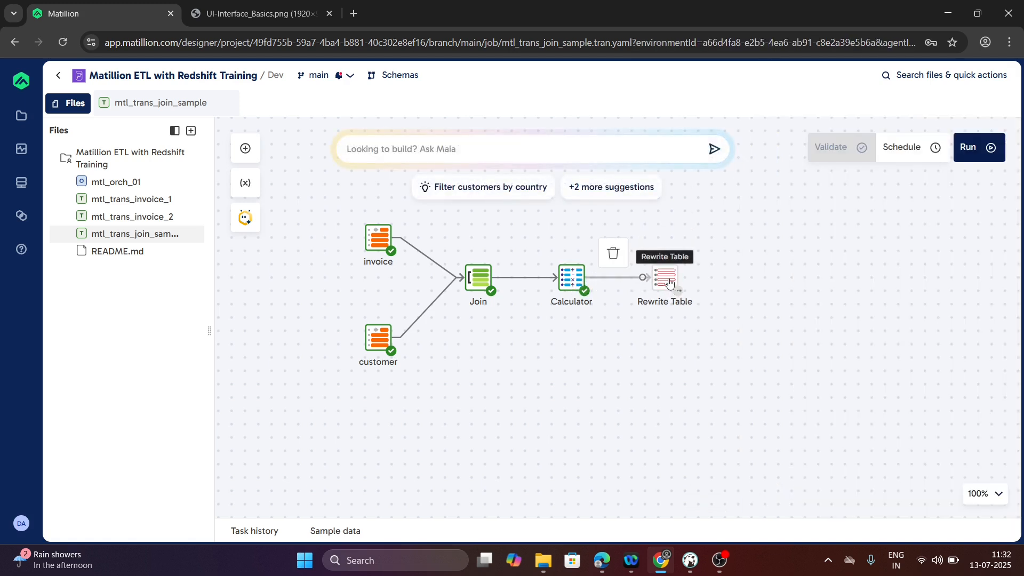
- Set the Rewrite Table's schema to datacharya and its target table to join_sample, leaving the sort key unselected
{"action": "left_click", "coordinate": [667, 281]}
{"action": "left_click", "coordinate": [865, 276]}
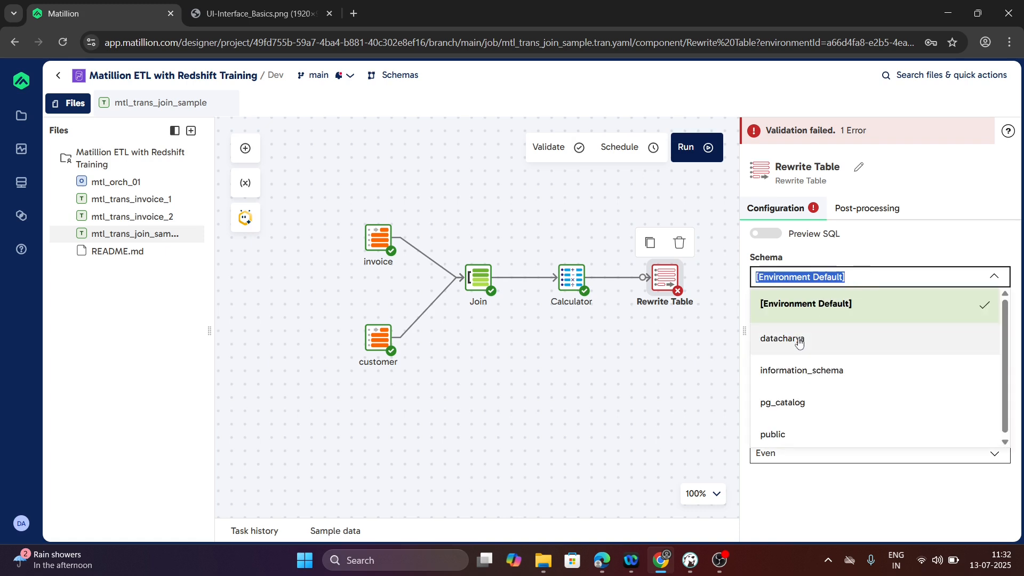
{"action": "left_click", "coordinate": [798, 342]}
{"action": "left_click", "coordinate": [806, 329]}
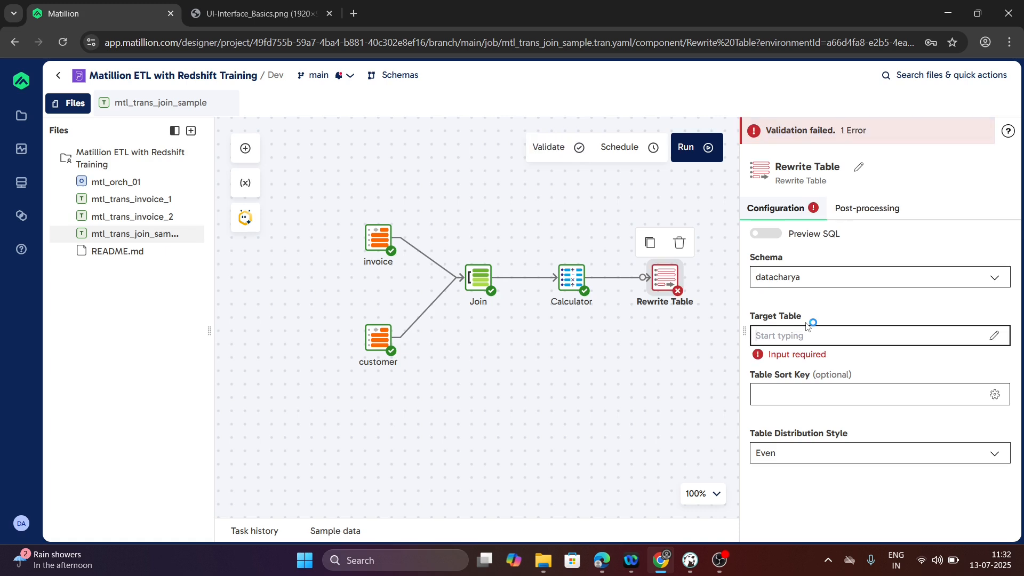
{"action": "type", "text": "join_sample"}
{"action": "double_click", "coordinate": [817, 337]}
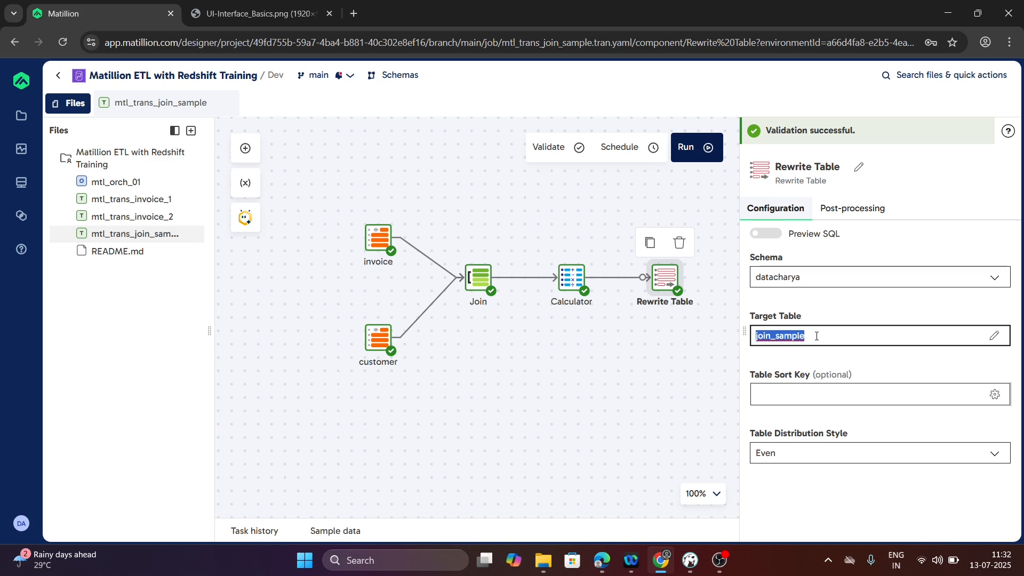
{"action": "left_click", "coordinate": [780, 394]}
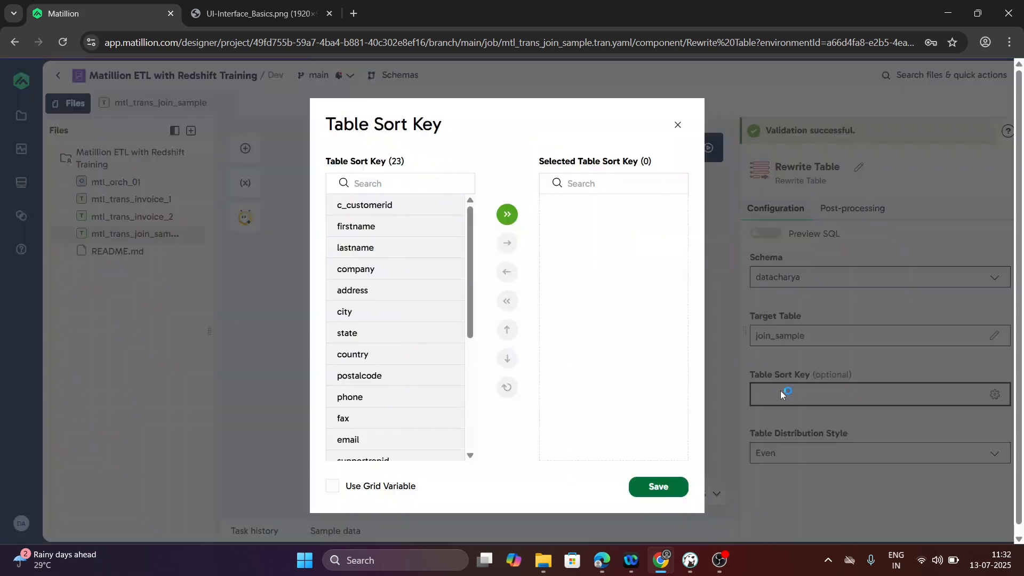
{"action": "left_click", "coordinate": [679, 125]}
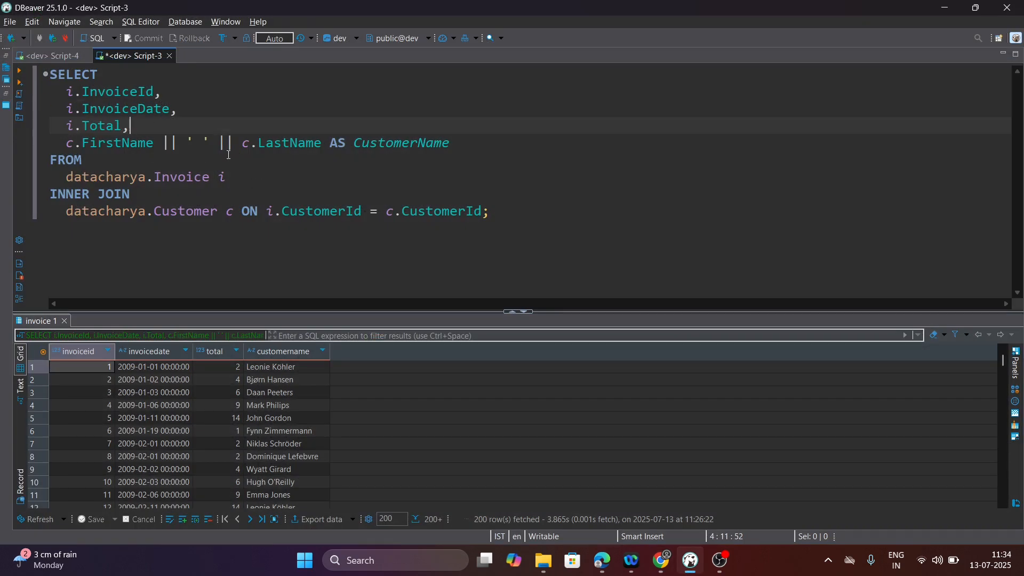
- Return to Matillion, add a Distinct component, and place it between the Calculator and the Rewrite Table, spacing the components apart
{"action": "key", "text": "alt+Tab"}
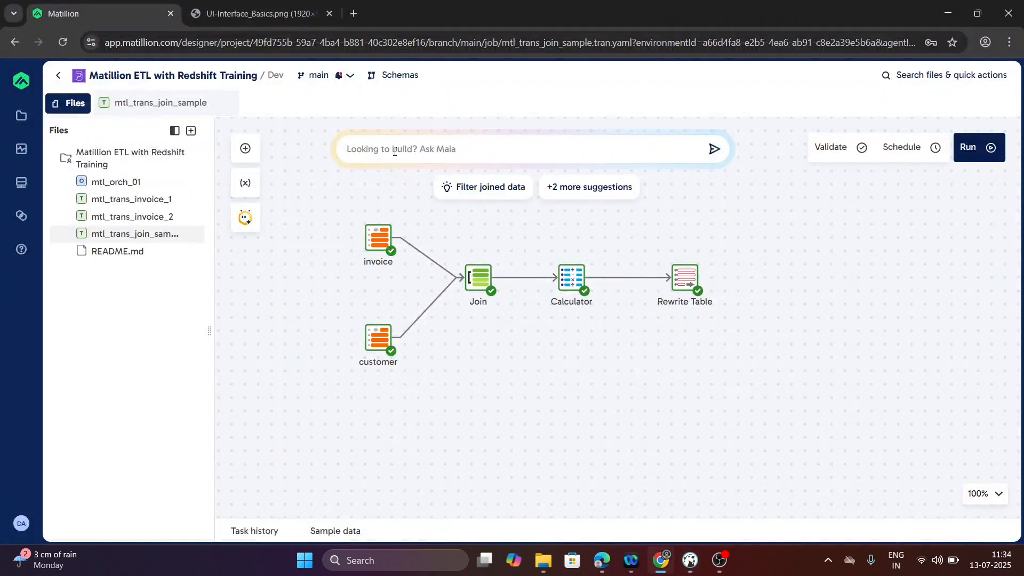
{"action": "left_click", "coordinate": [247, 151]}
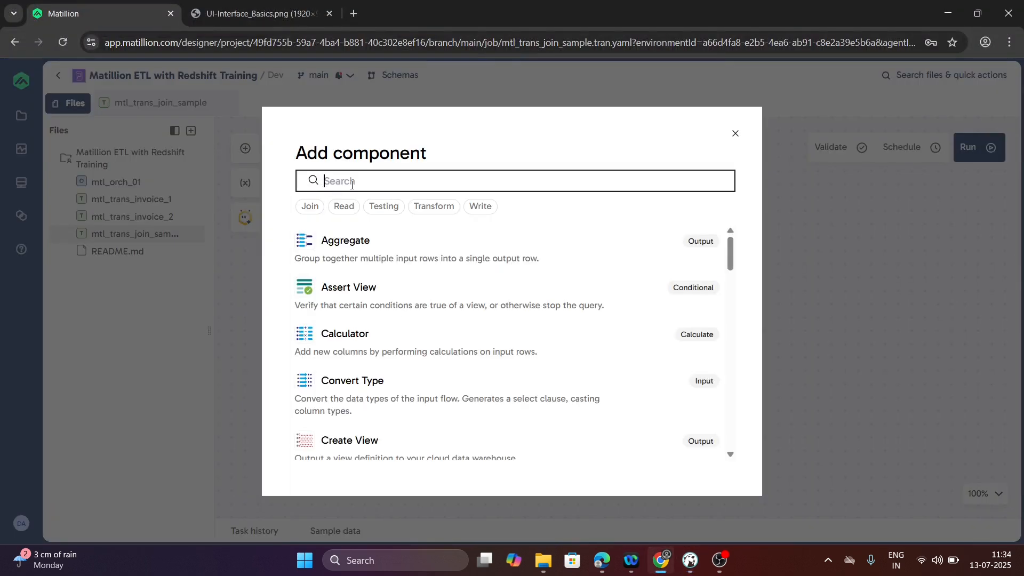
{"action": "type", "text": "distinct"}
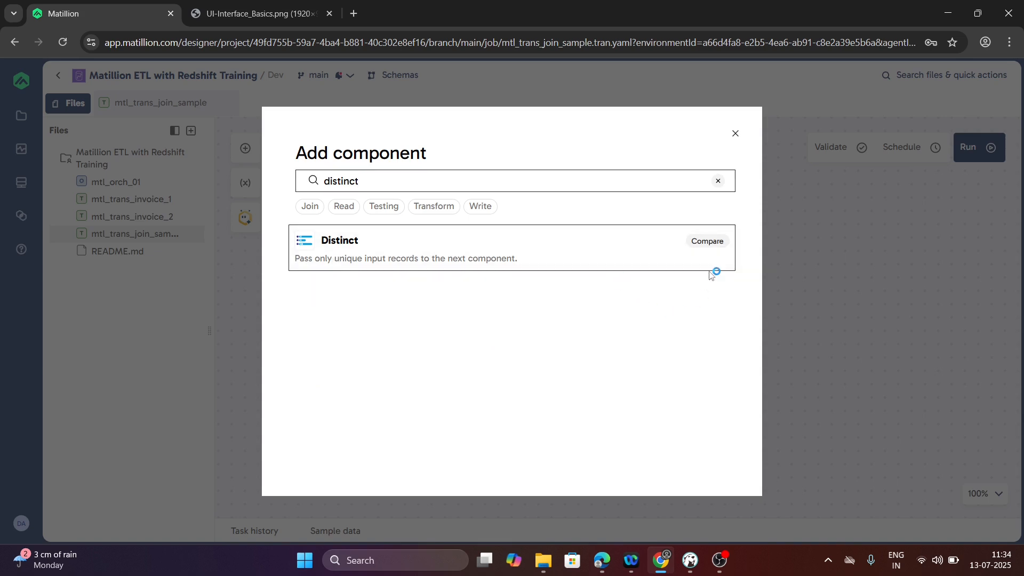
{"action": "left_click", "coordinate": [711, 270]}
{"action": "left_click_drag", "start_coordinate": [691, 284], "coordinate": [748, 280]}
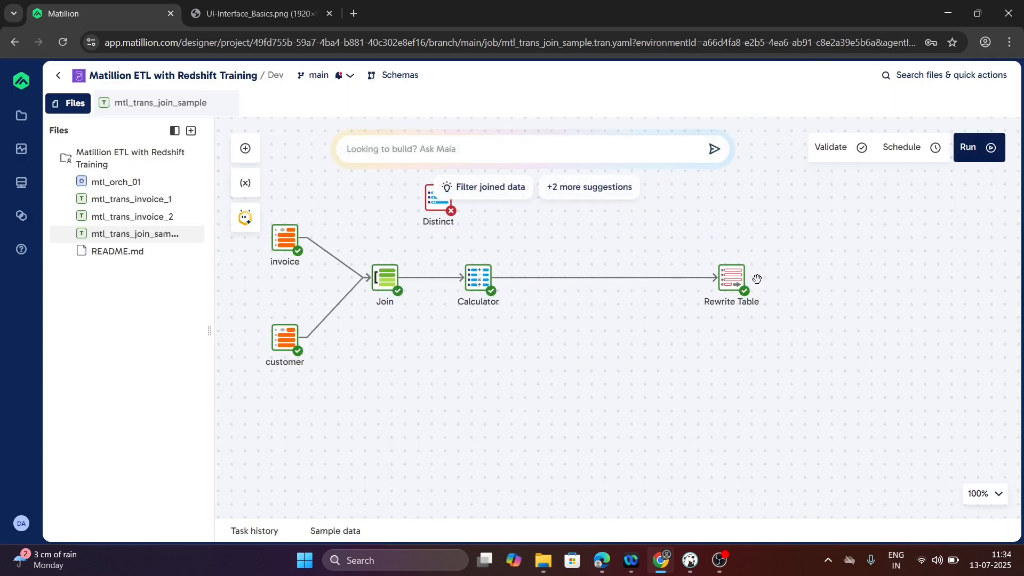
{"action": "left_click_drag", "start_coordinate": [460, 216], "coordinate": [594, 284]}
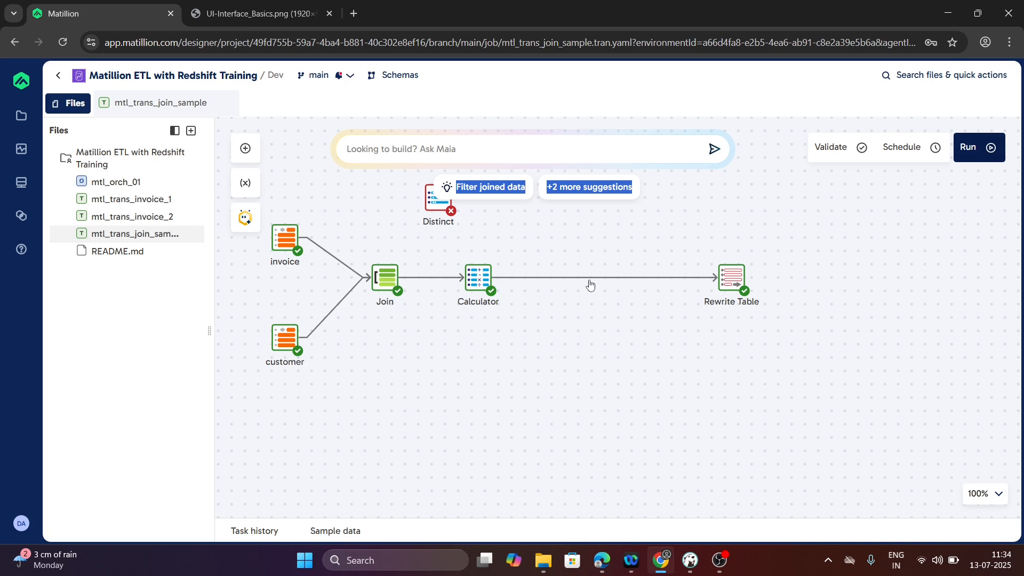
{"action": "left_click_drag", "start_coordinate": [437, 205], "coordinate": [589, 288]}
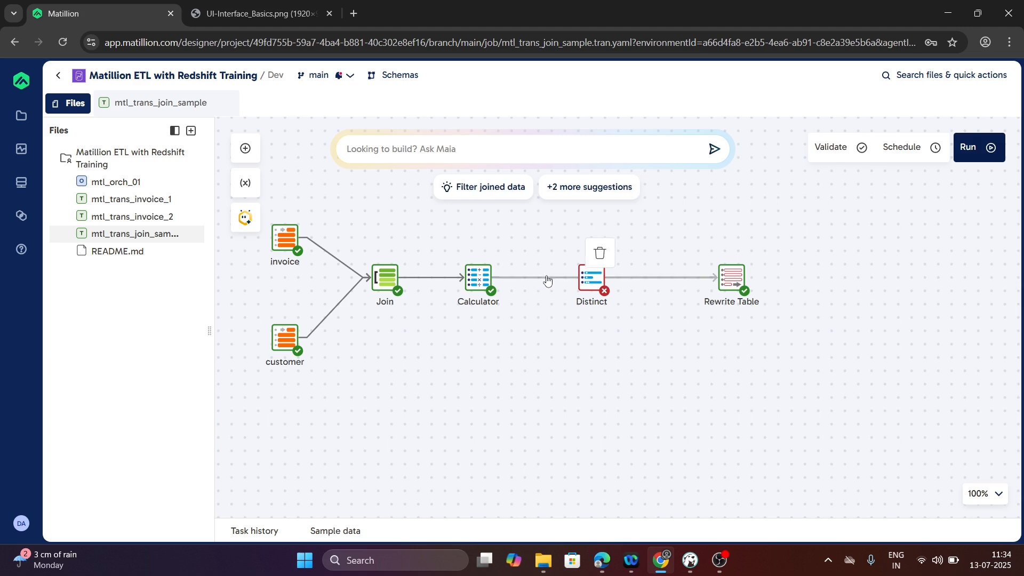
- Replace the direct link between Calculator and Rewrite Table with connections running through the Distinct component
{"action": "left_click", "coordinate": [599, 253]}
{"action": "left_click_drag", "start_coordinate": [501, 276], "coordinate": [717, 278]}
{"action": "left_click", "coordinate": [594, 279]}
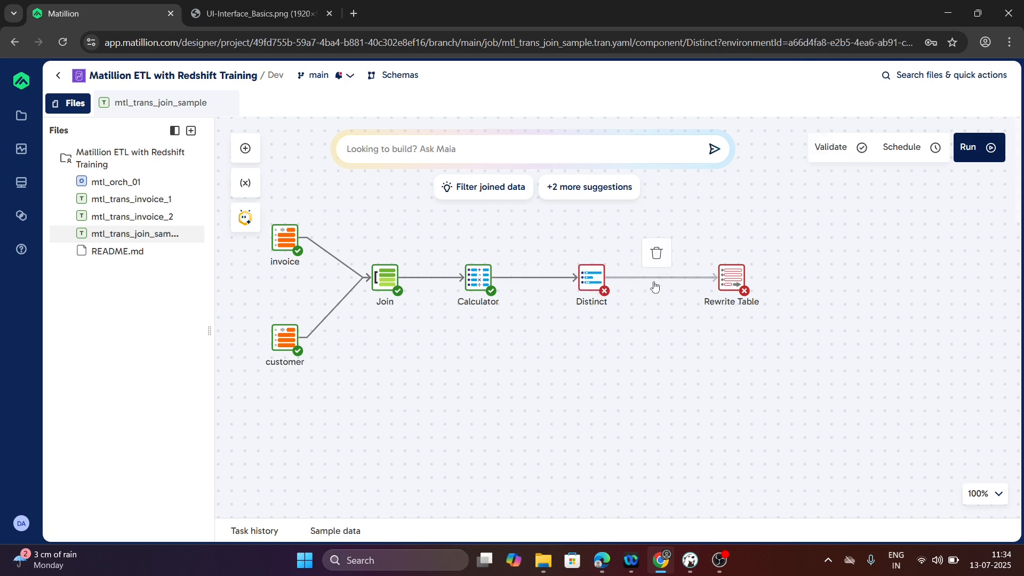
- Add invoiceid and invoicedate to the Distinct component's selected columns, checking the reference query in DBeaver
{"action": "left_click", "coordinate": [799, 255]}
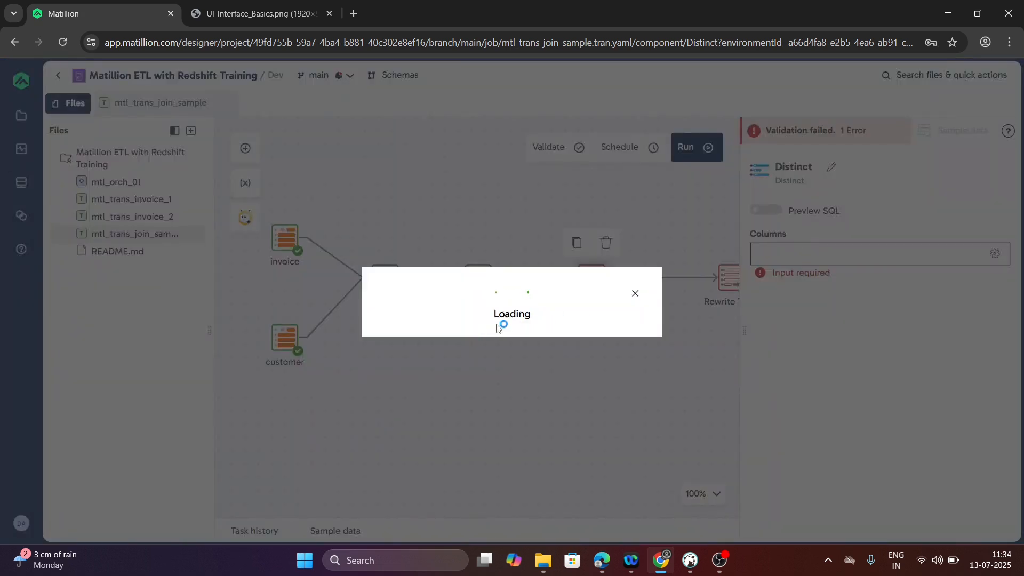
{"action": "key", "text": "alt+Tab"}
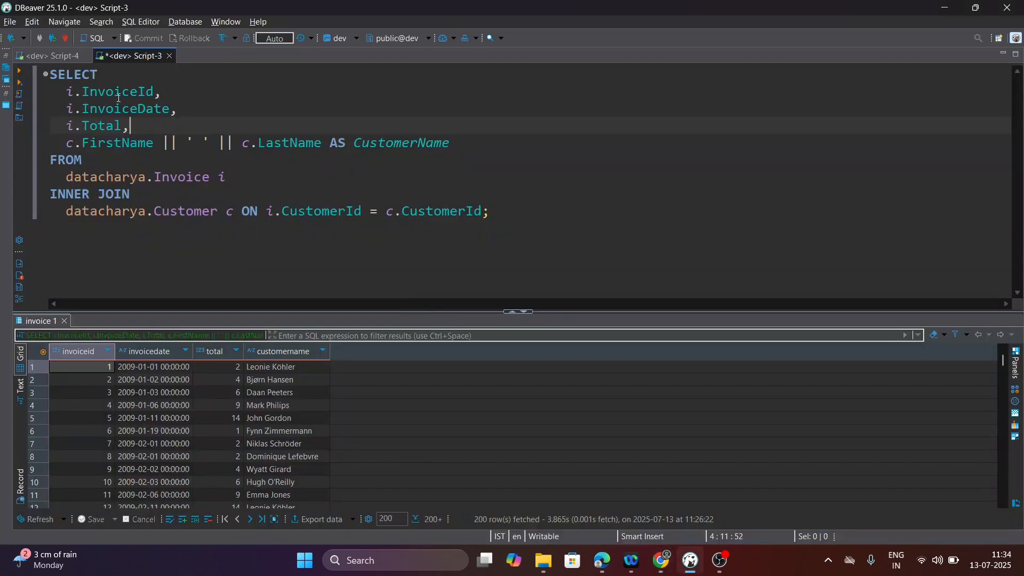
{"action": "key", "text": "alt+Tab"}
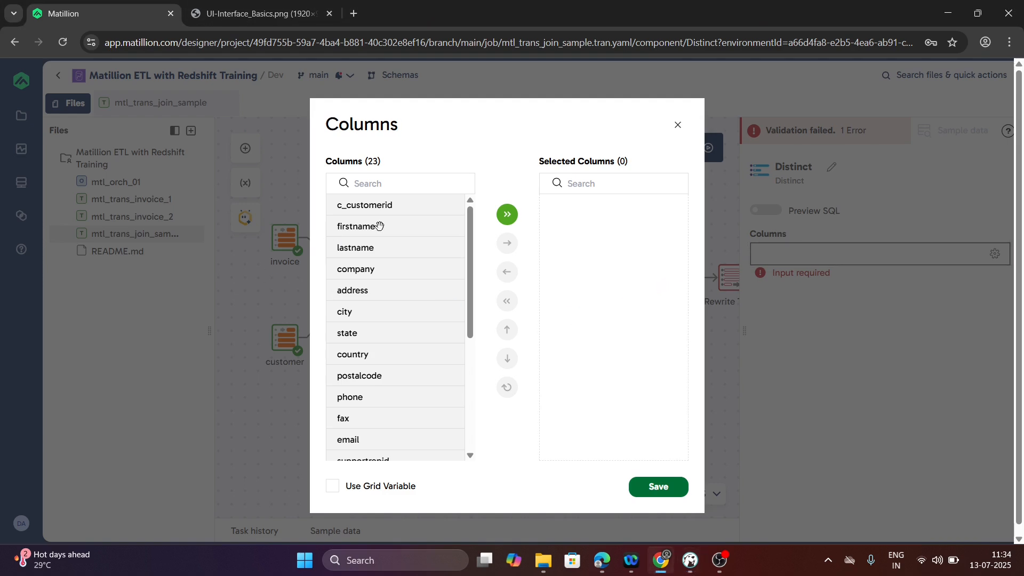
{"action": "scroll", "coordinate": [391, 376], "scroll_direction": "down", "scroll_amount": 4}
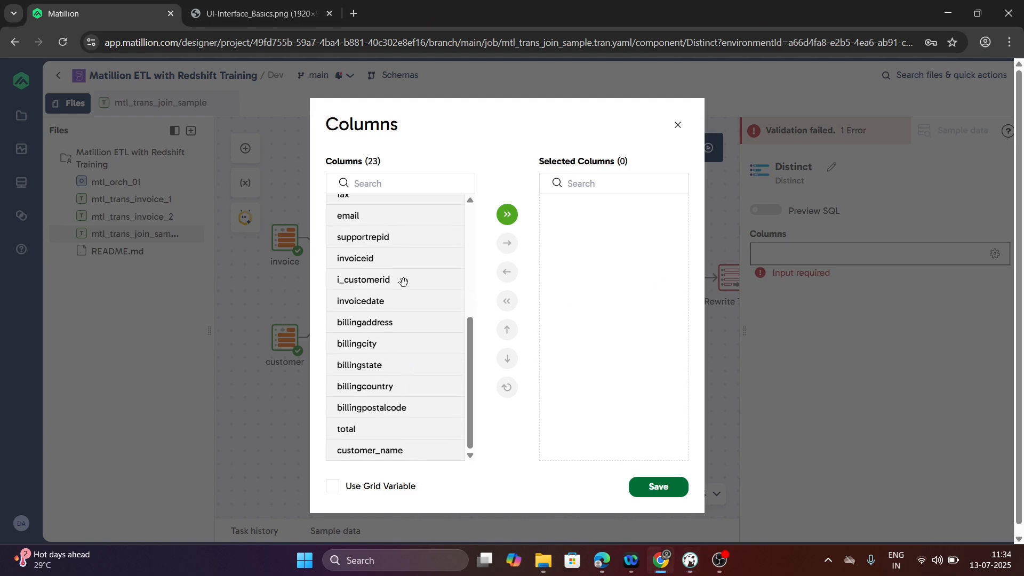
{"action": "left_click", "coordinate": [367, 260]}
{"action": "left_click_drag", "start_coordinate": [368, 260], "coordinate": [619, 258]}
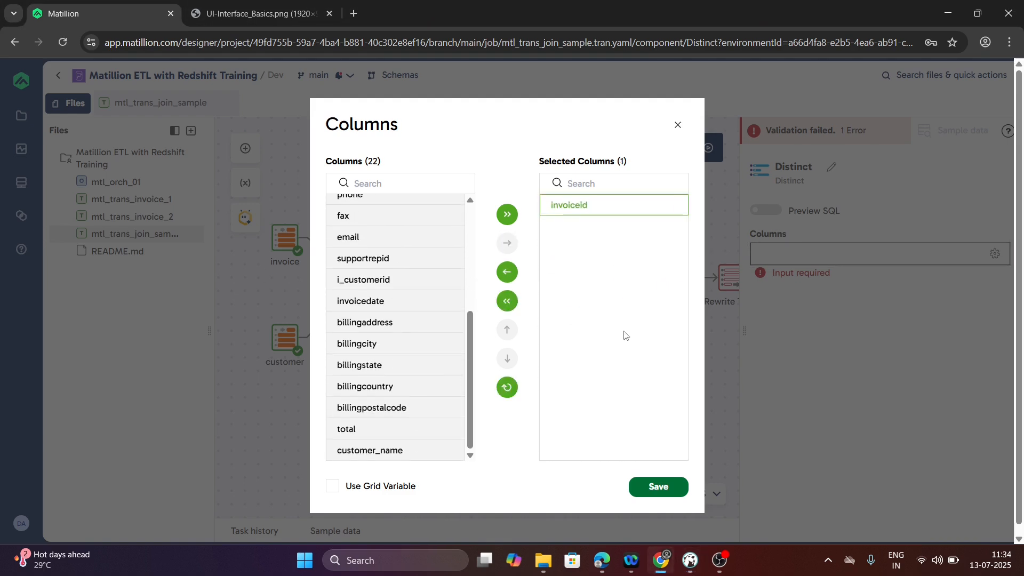
{"action": "key", "text": "alt+Tab"}
{"action": "key", "text": "alt+Tab"}
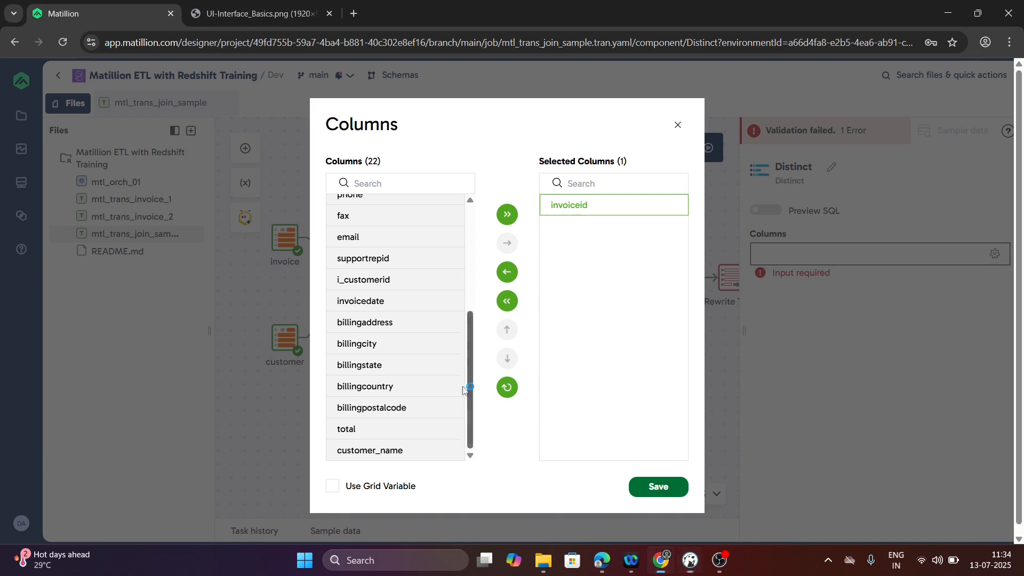
{"action": "scroll", "coordinate": [391, 377], "scroll_direction": "up", "scroll_amount": 3}
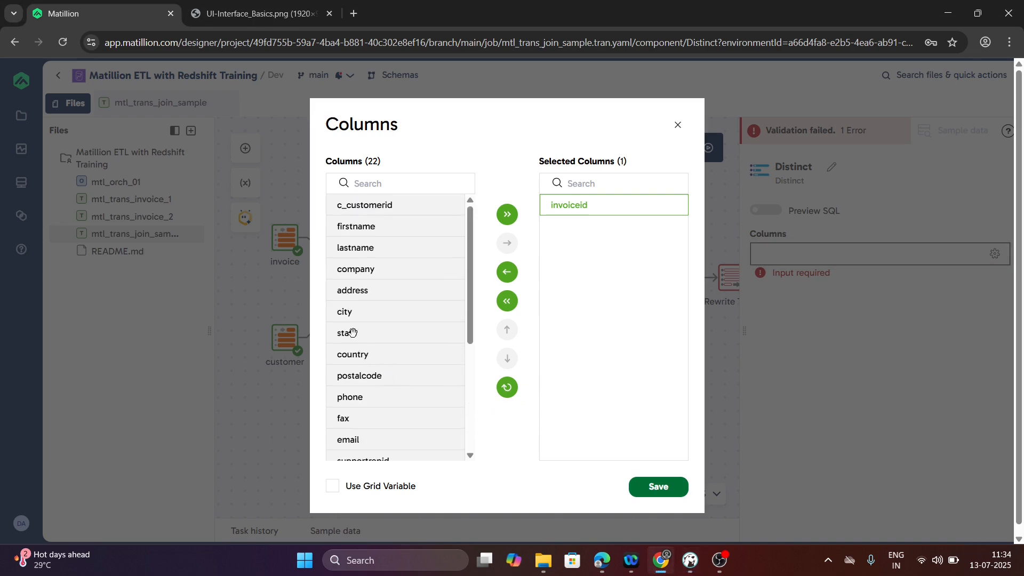
{"action": "left_click", "coordinate": [381, 189]}
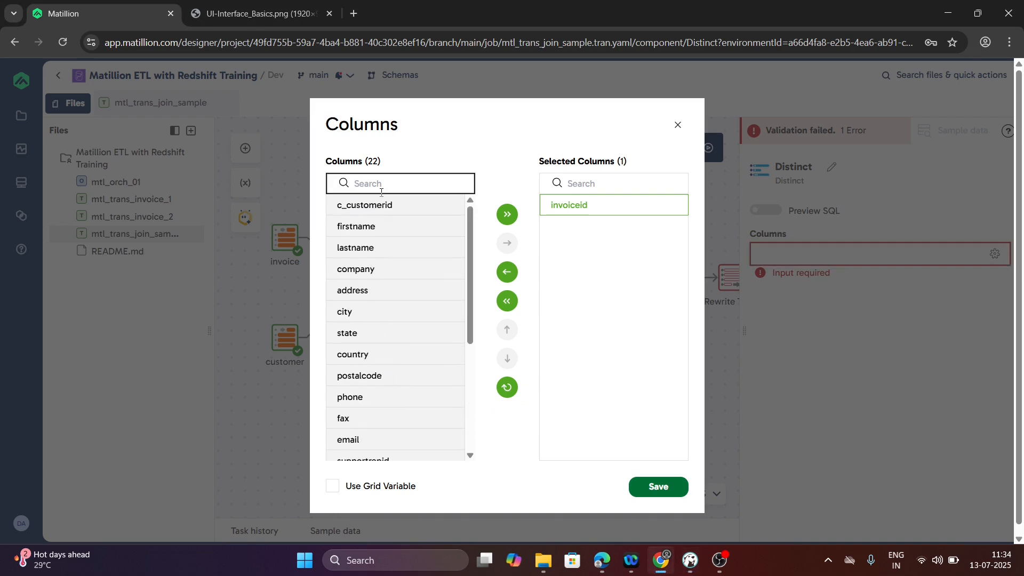
{"action": "type", "text": "invo"}
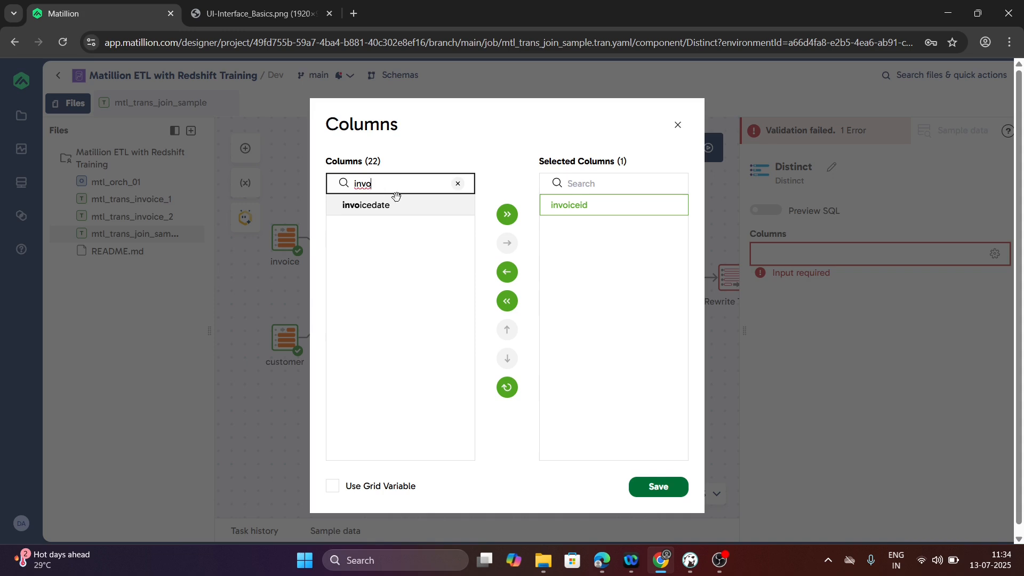
{"action": "left_click_drag", "start_coordinate": [378, 206], "coordinate": [606, 246]}
- Add total and customer_name to the Distinct component's selected columns, checking the query in DBeaver, and save the column selection in Matillion
{"action": "key", "text": "alt+Tab"}
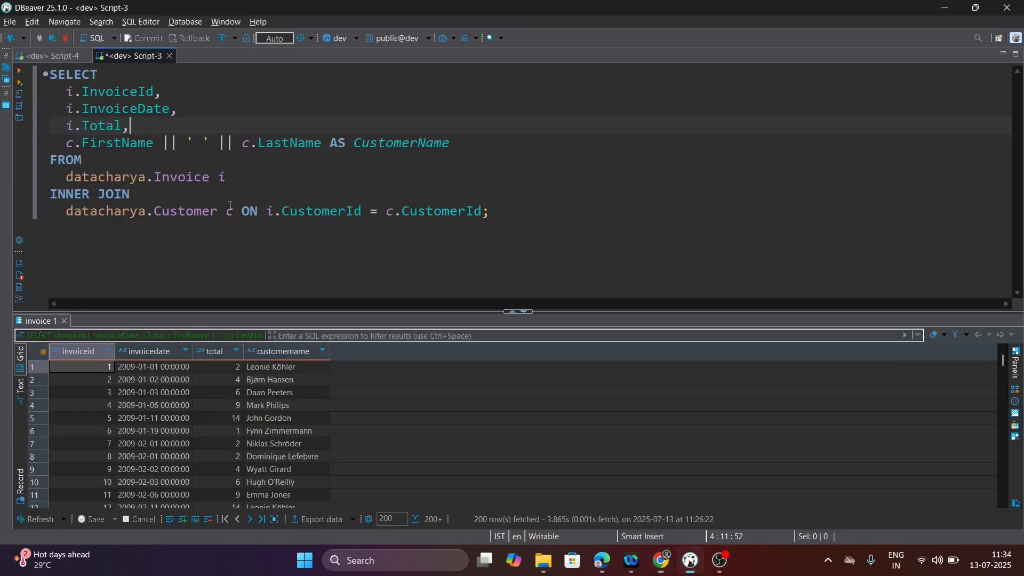
{"action": "key", "text": "alt+Tab"}
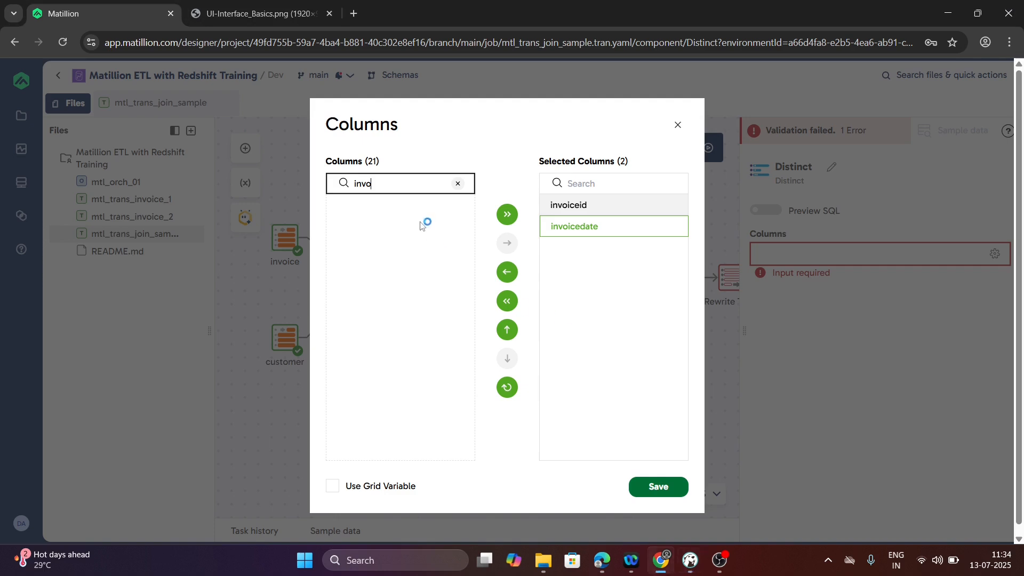
{"action": "left_click_drag", "start_coordinate": [379, 184], "coordinate": [326, 194]}
{"action": "type", "text": "total"}
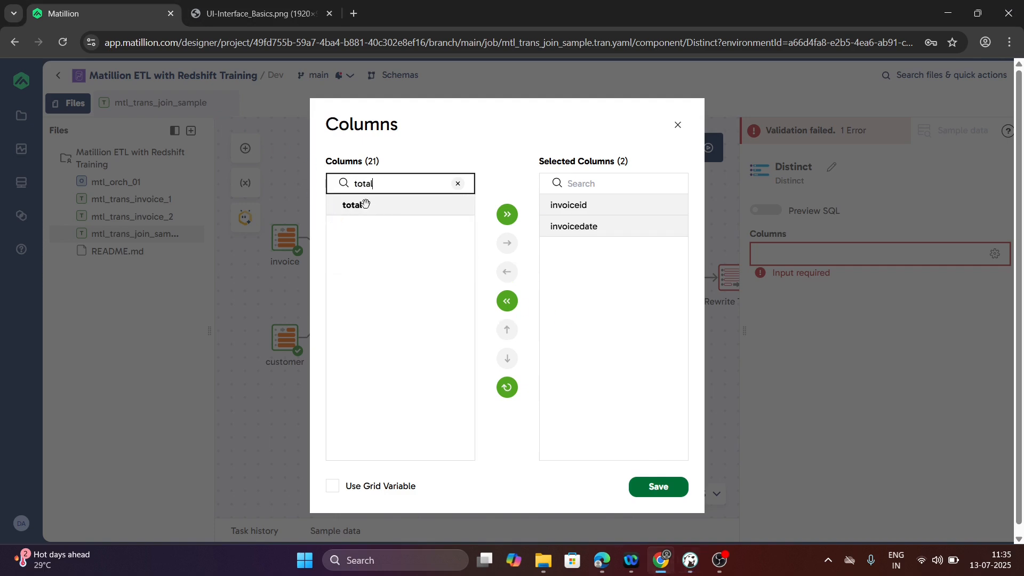
{"action": "left_click_drag", "start_coordinate": [366, 203], "coordinate": [617, 267]}
{"action": "key", "text": "alt+Tab"}
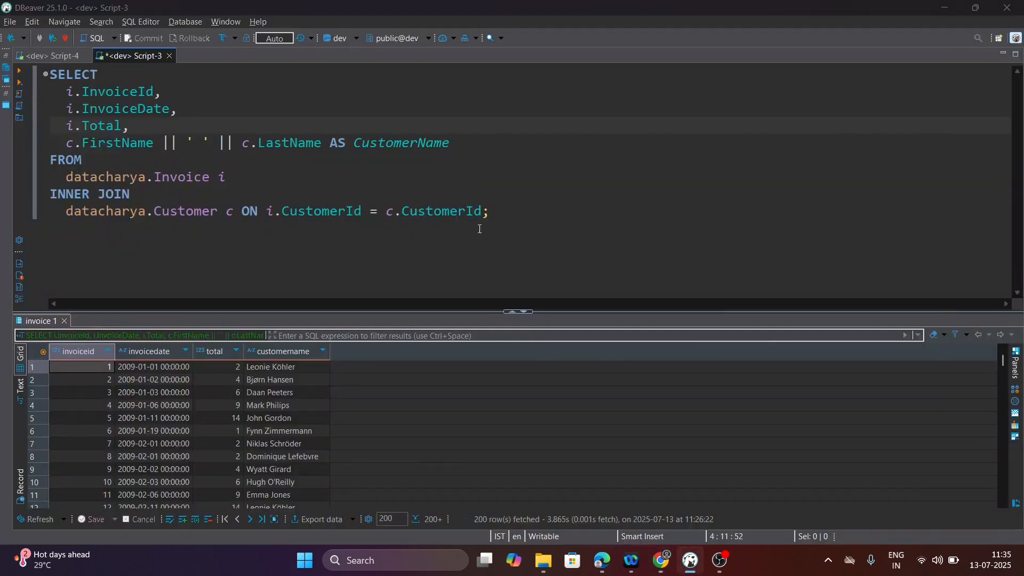
{"action": "key", "text": "alt+Tab"}
{"action": "double_click", "coordinate": [391, 185]}
{"action": "type", "text": "cust"}
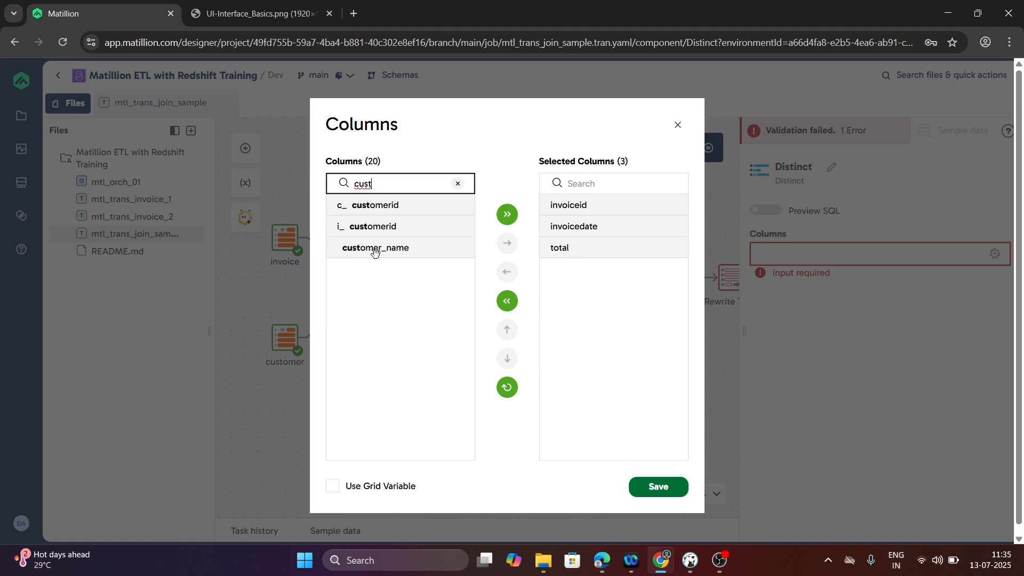
{"action": "left_click_drag", "start_coordinate": [375, 248], "coordinate": [611, 304]}
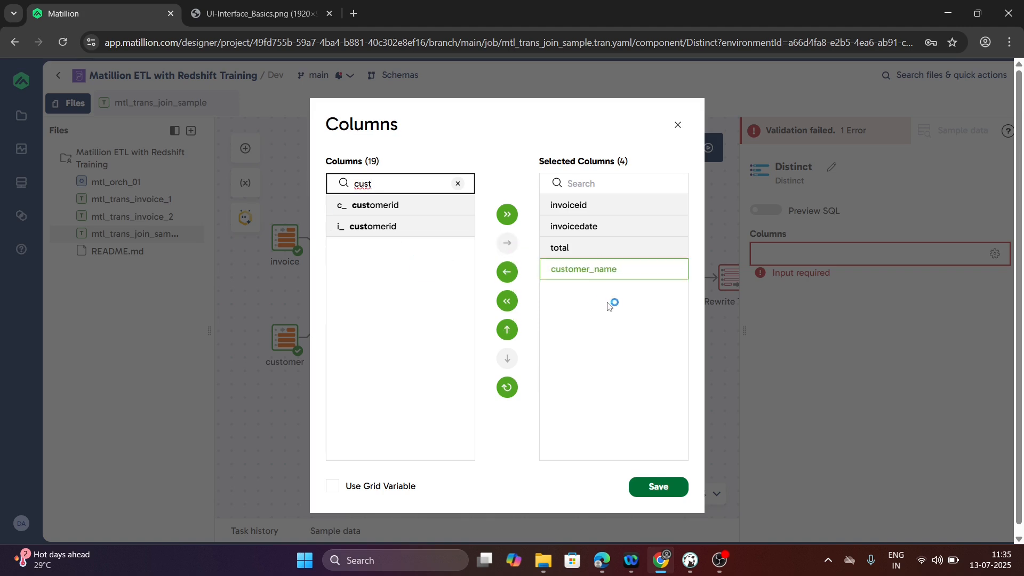
{"action": "left_click", "coordinate": [656, 486]}
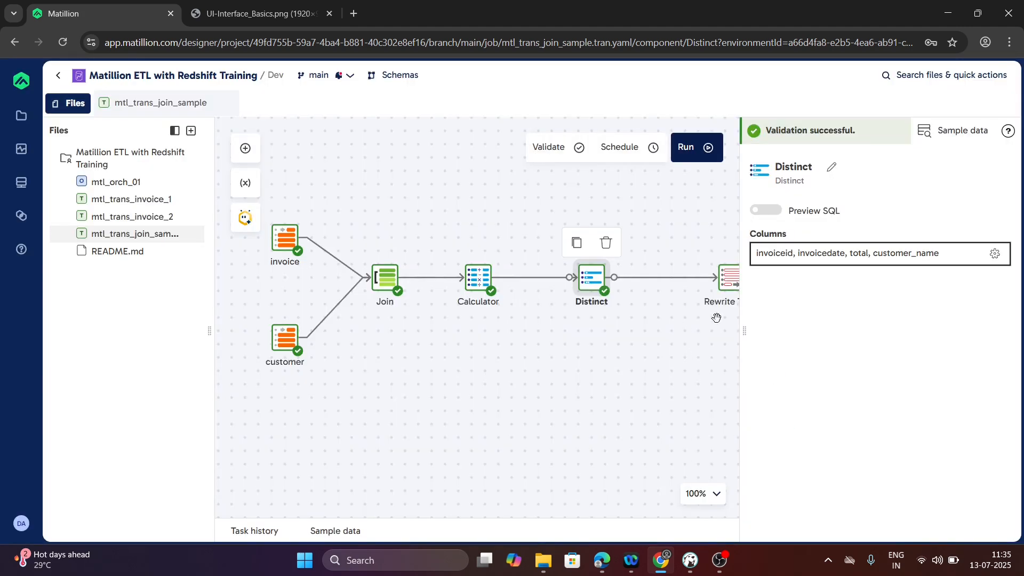
- Move the Rewrite Table component closer to the Distinct component
{"action": "left_click_drag", "start_coordinate": [729, 285], "coordinate": [619, 281]}
{"action": "left_click_drag", "start_coordinate": [532, 359], "coordinate": [633, 359]}
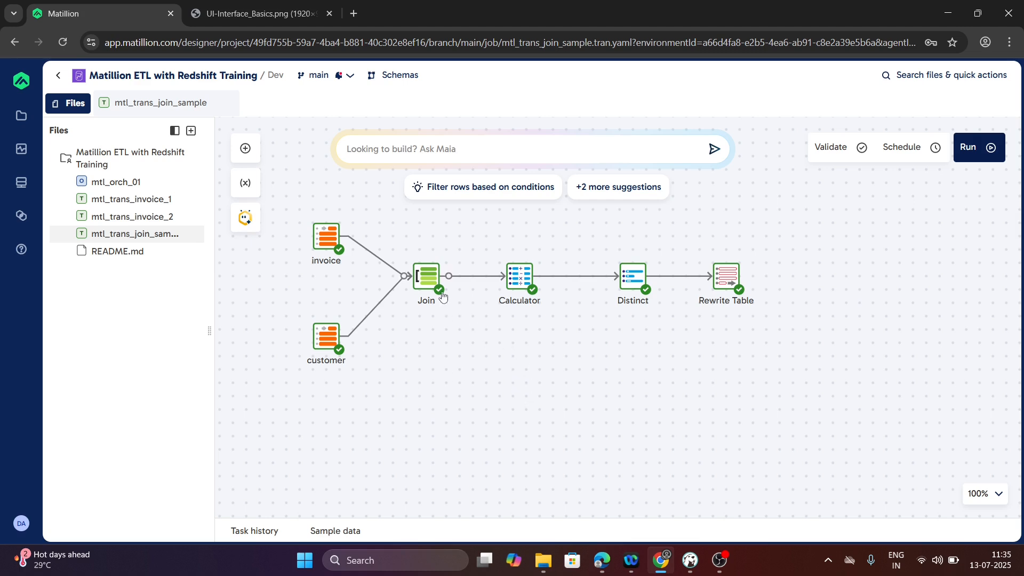
- Review the Join component's column mappings and the Calculator's calculation settings without changing them
{"action": "left_click", "coordinate": [429, 278]}
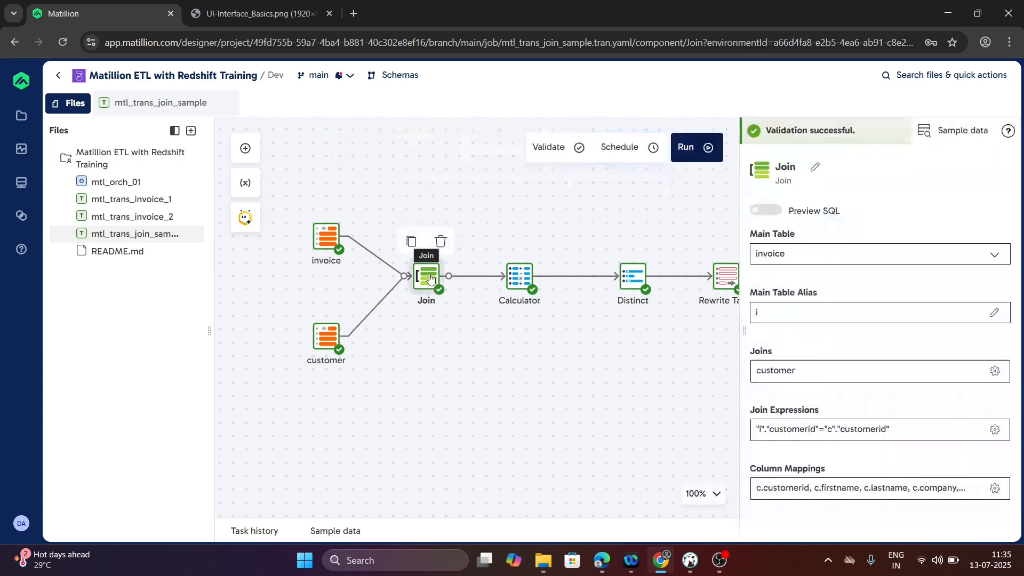
{"action": "left_click", "coordinate": [808, 488]}
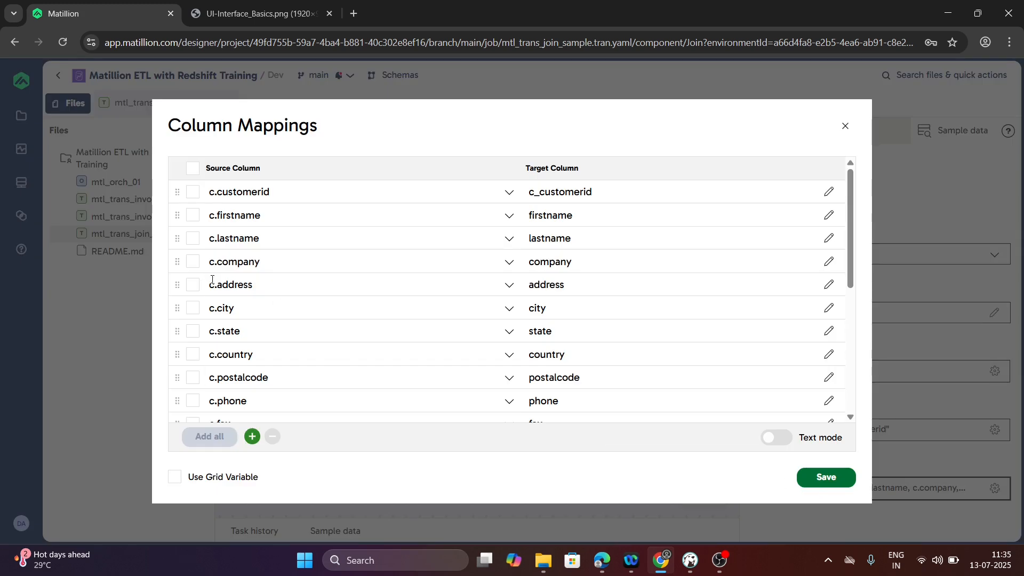
{"action": "scroll", "coordinate": [293, 283], "scroll_direction": "down", "scroll_amount": 5}
{"action": "scroll", "coordinate": [297, 285], "scroll_direction": "up", "scroll_amount": 5}
{"action": "left_click", "coordinate": [845, 127]}
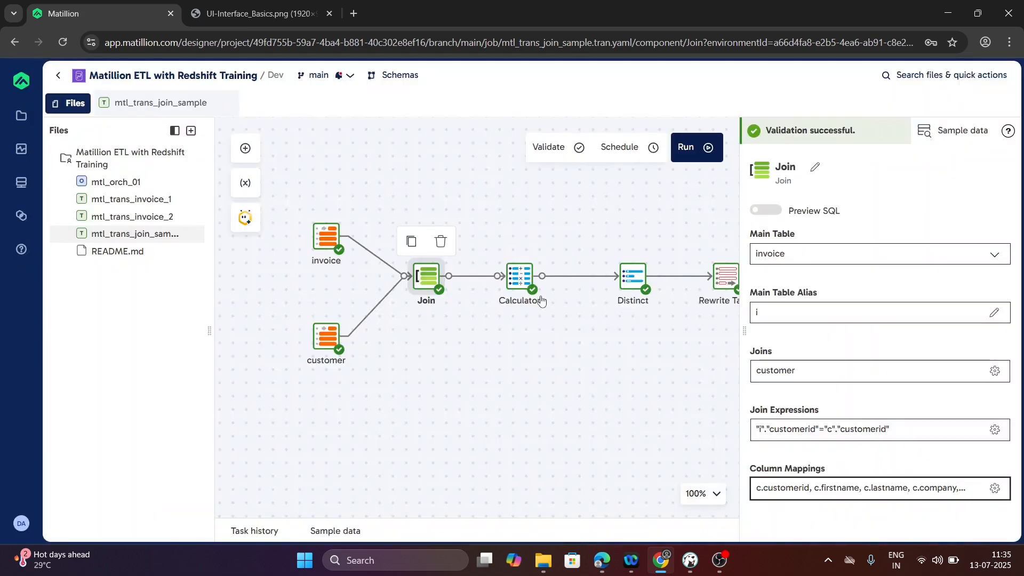
{"action": "left_click", "coordinate": [528, 285]}
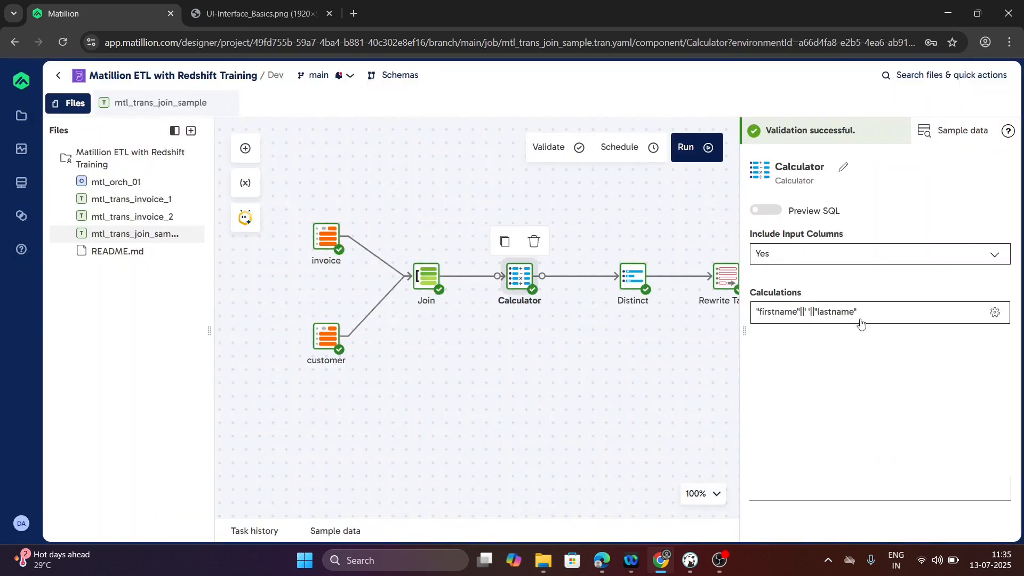
{"action": "left_click", "coordinate": [603, 349]}
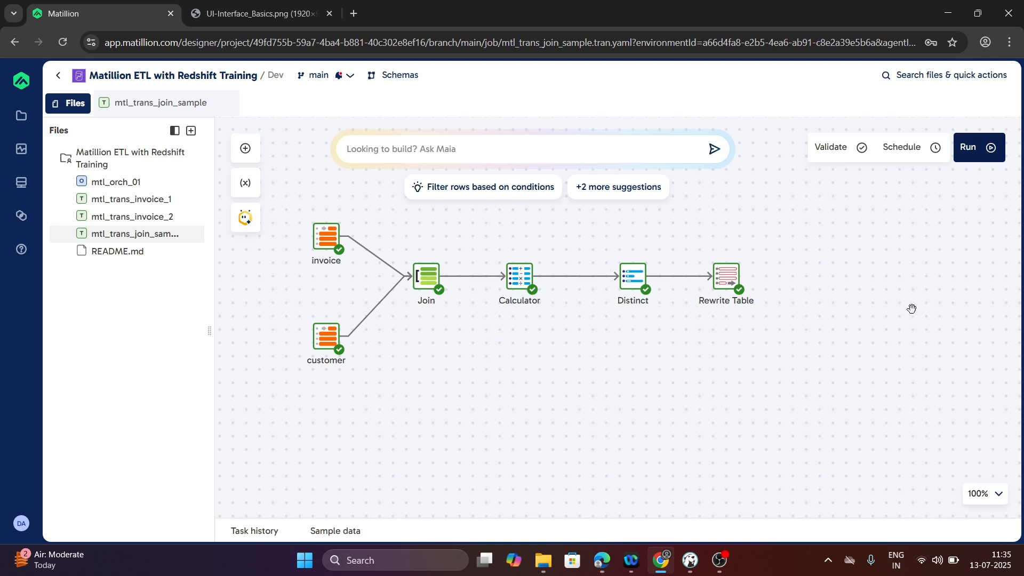
- Run the mtl_trans_join_sample pipeline and check the Rewrite Table's target settings
{"action": "left_click", "coordinate": [983, 155]}
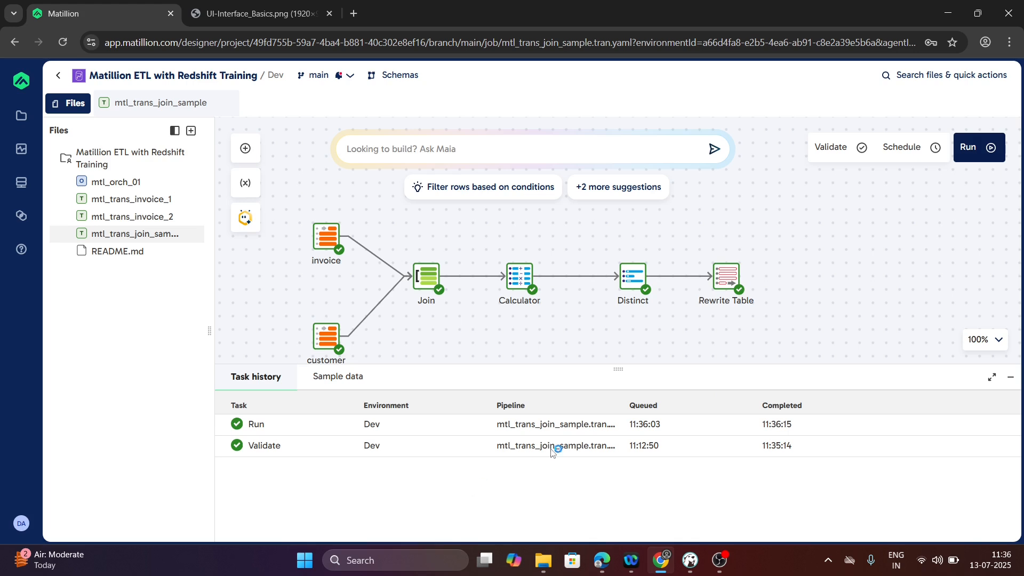
{"action": "left_click", "coordinate": [727, 282]}
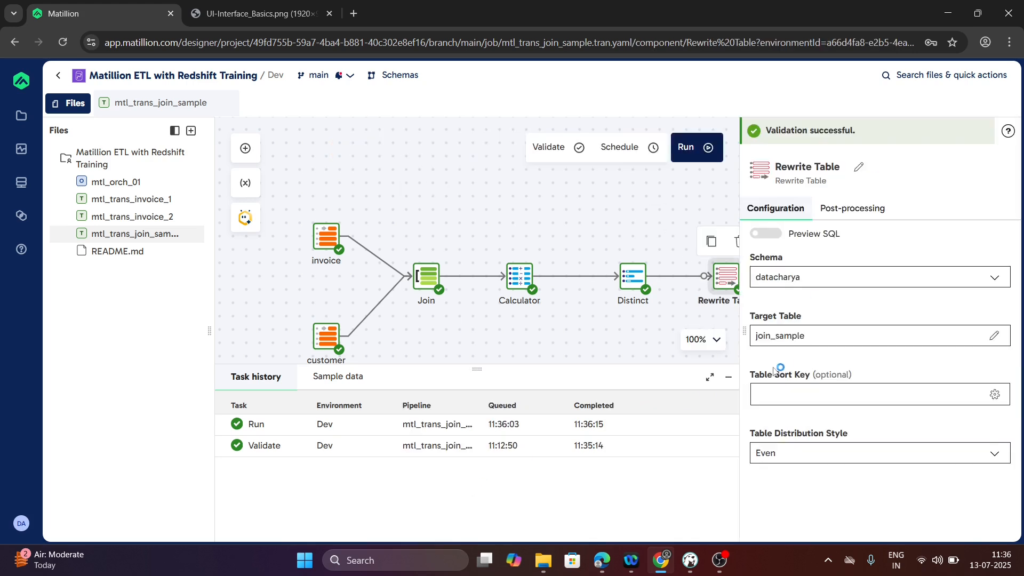
{"action": "left_click", "coordinate": [592, 337]}
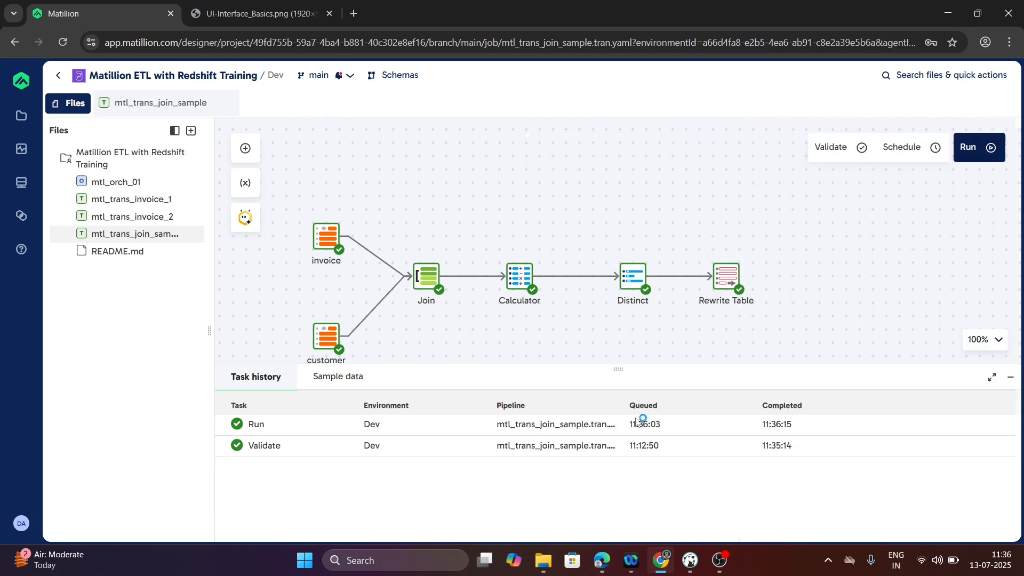
- Switch to DBeaver, add the query "select * from datacharya.join_sample" below the reference query, and execute it
{"action": "left_click", "coordinate": [693, 564]}
{"action": "left_click", "coordinate": [516, 210]}
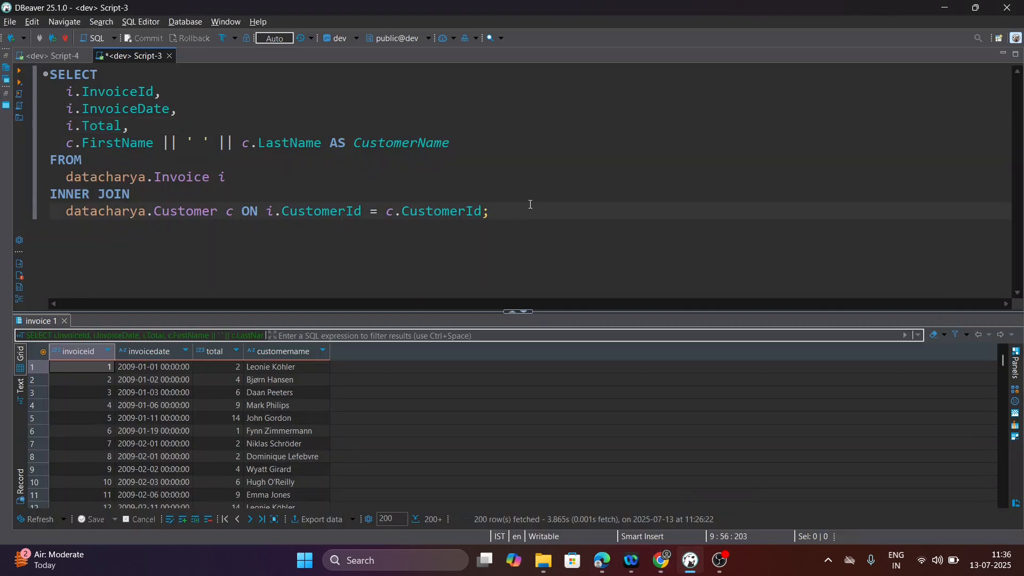
{"action": "key", "text": "Return"}
{"action": "key", "text": "Return"}
{"action": "type", "text": "sele"}
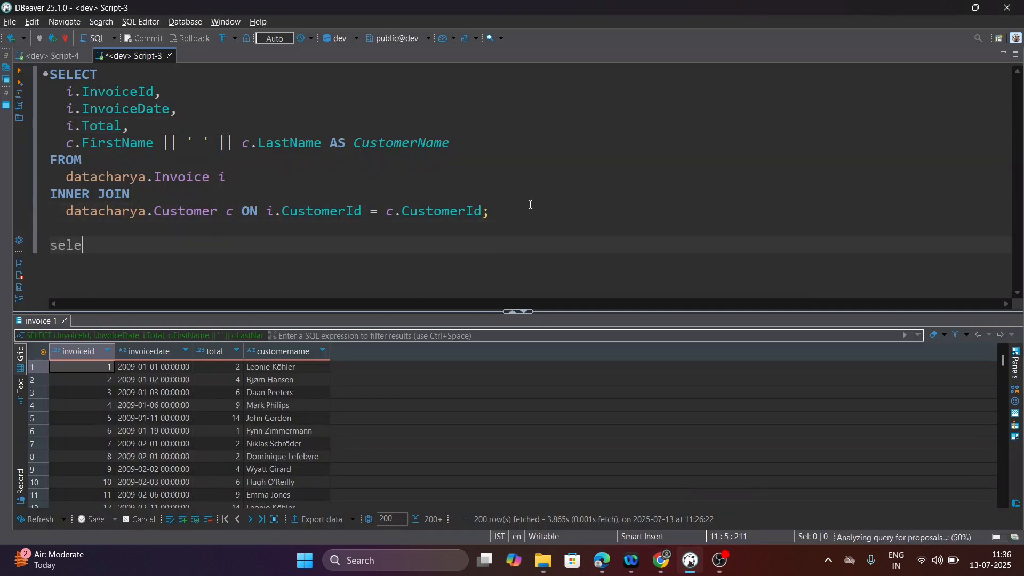
{"action": "type", "text": "ct * from datacharya"}
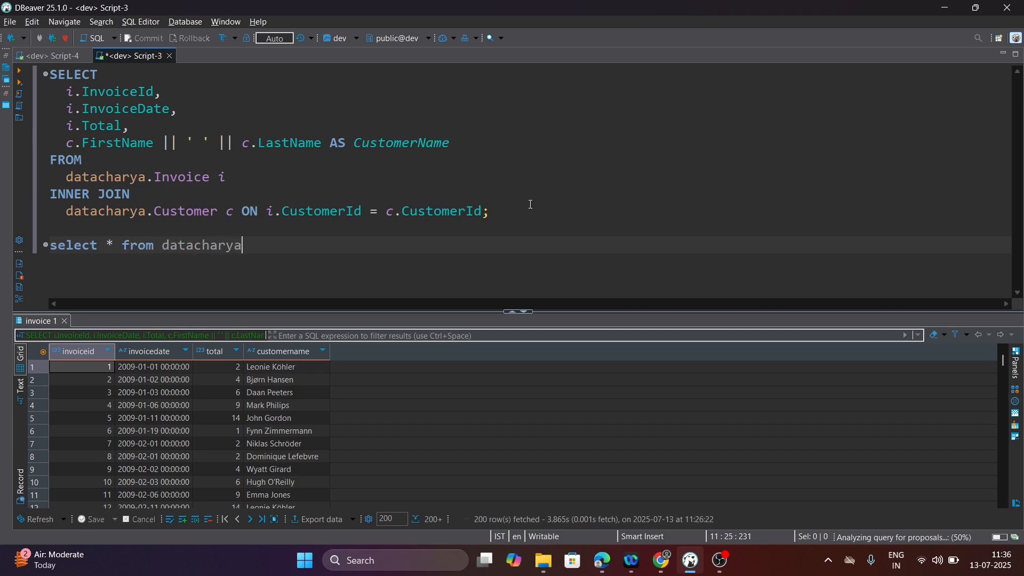
{"action": "type", "text": ".join_sampple"}
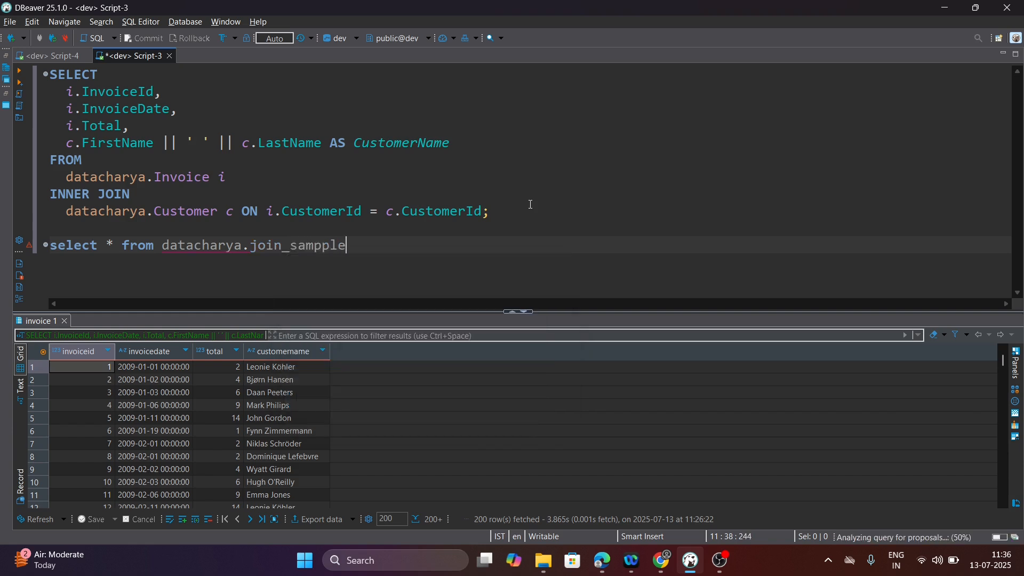
{"action": "key", "text": "BackSpace"}
{"action": "key", "text": "BackSpace"}
{"action": "key", "text": "BackSpace"}
{"action": "type", "text": "le"}
{"action": "key", "text": "ctrl+Return"}
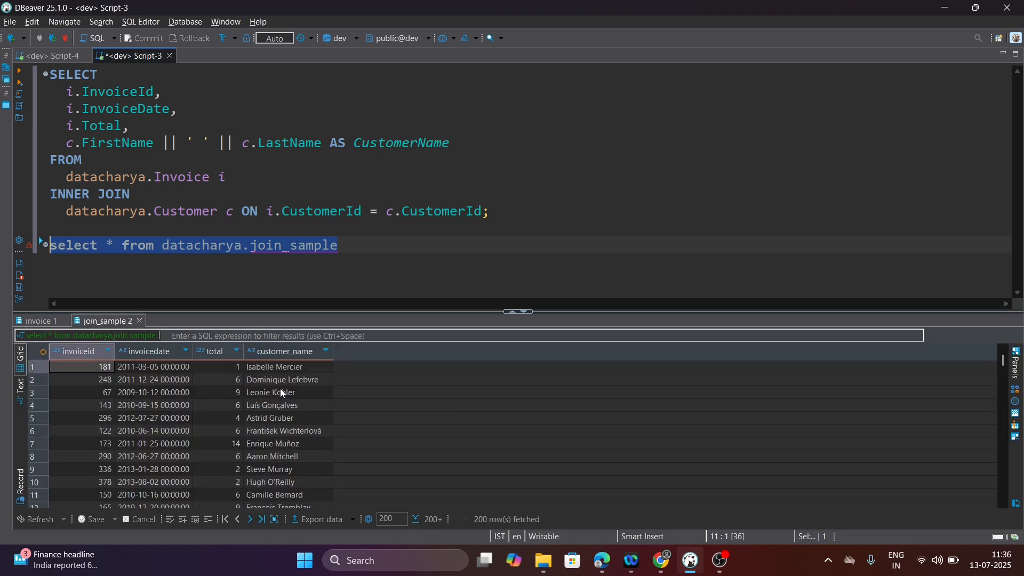
- Examine the join_sample rows through the result grid, go back to the first row, and return to Matillion
{"action": "scroll", "coordinate": [172, 439], "scroll_direction": "down", "scroll_amount": 20}
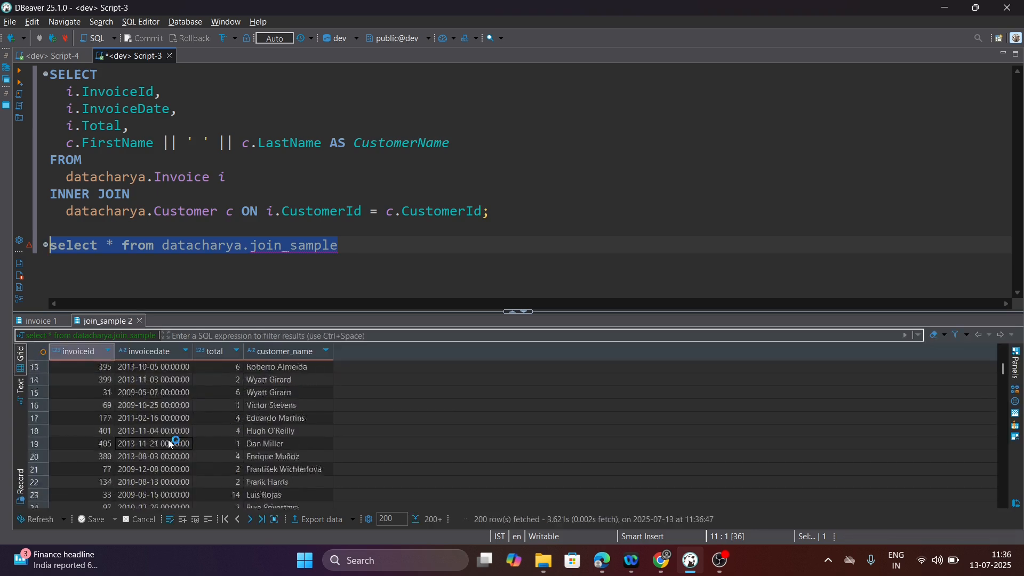
{"action": "scroll", "coordinate": [166, 438], "scroll_direction": "down", "scroll_amount": 20}
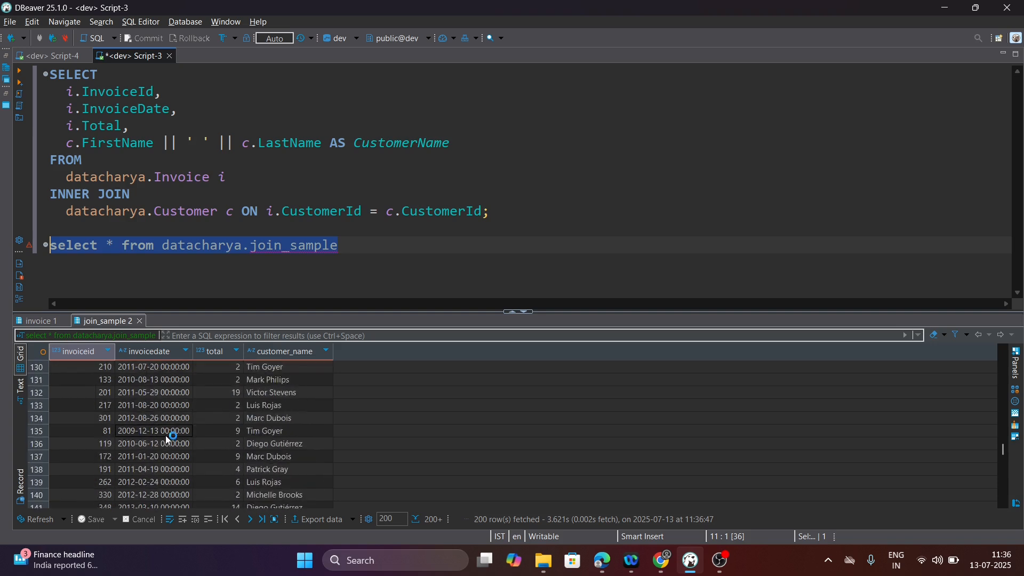
{"action": "scroll", "coordinate": [165, 433], "scroll_direction": "down", "scroll_amount": 8}
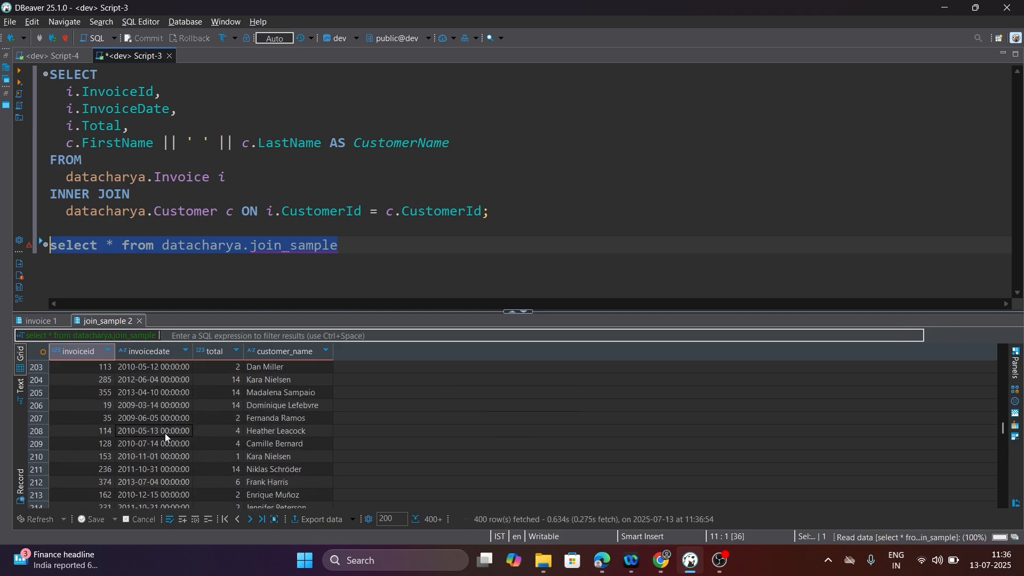
{"action": "left_click", "coordinate": [146, 457]}
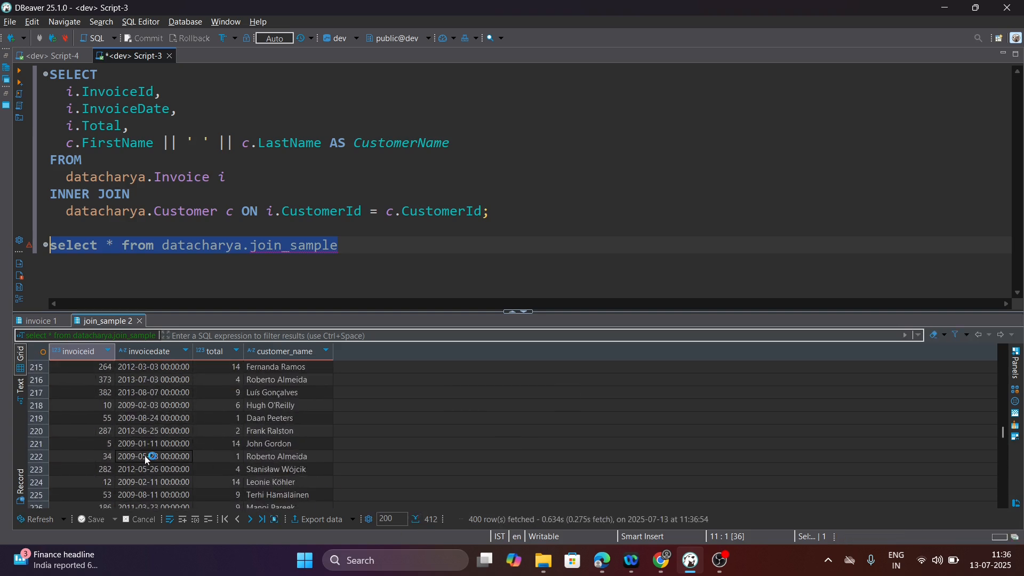
{"action": "scroll", "coordinate": [145, 455], "scroll_direction": "down", "scroll_amount": 20}
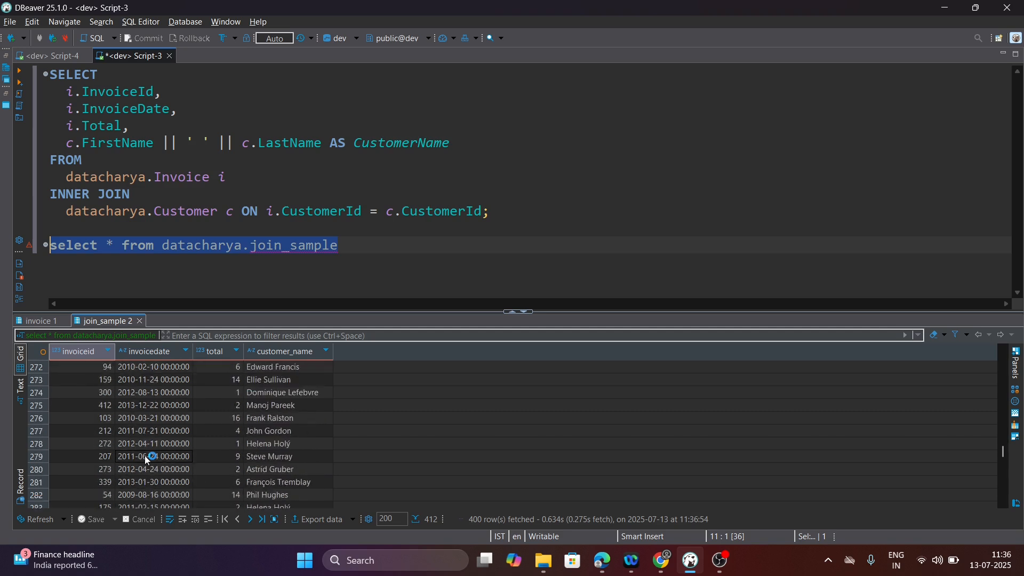
{"action": "scroll", "coordinate": [145, 455], "scroll_direction": "down", "scroll_amount": 20}
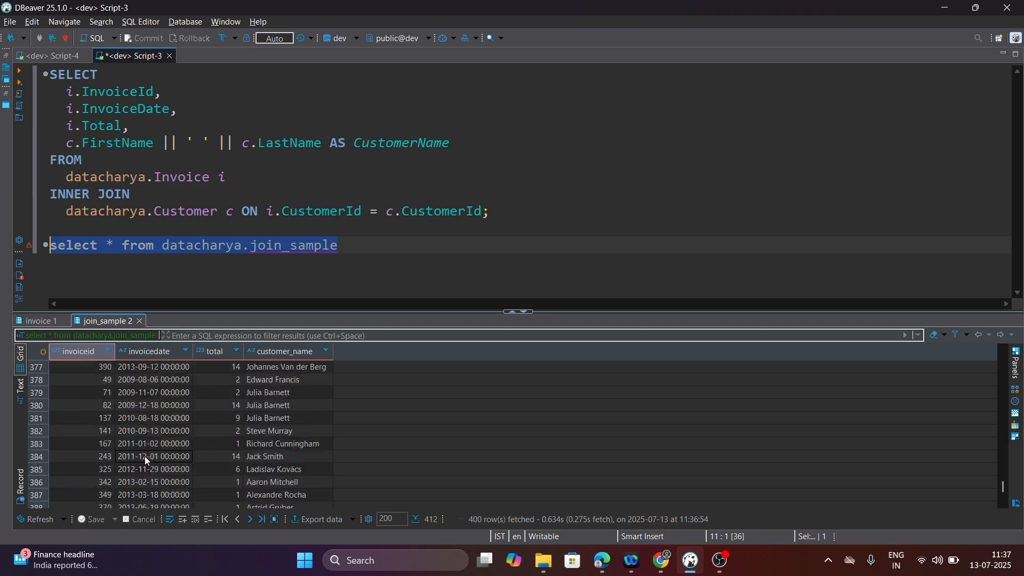
{"action": "scroll", "coordinate": [145, 457], "scroll_direction": "up", "scroll_amount": 20}
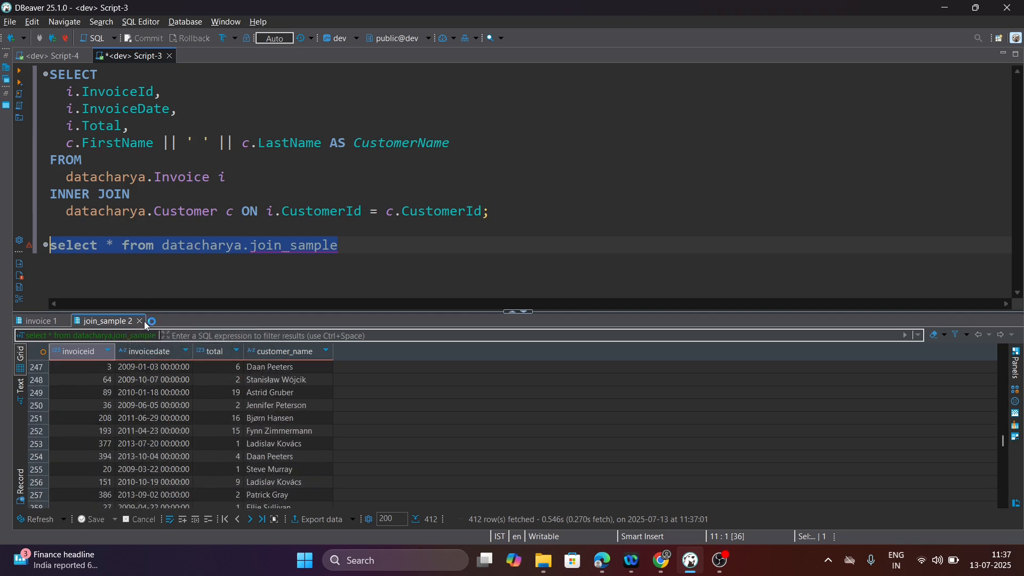
{"action": "left_click", "coordinate": [225, 364]}
{"action": "scroll", "coordinate": [298, 410], "scroll_direction": "up", "scroll_amount": 1}
{"action": "left_click", "coordinate": [299, 416]}
{"action": "scroll", "coordinate": [299, 412], "scroll_direction": "up", "scroll_amount": 12}
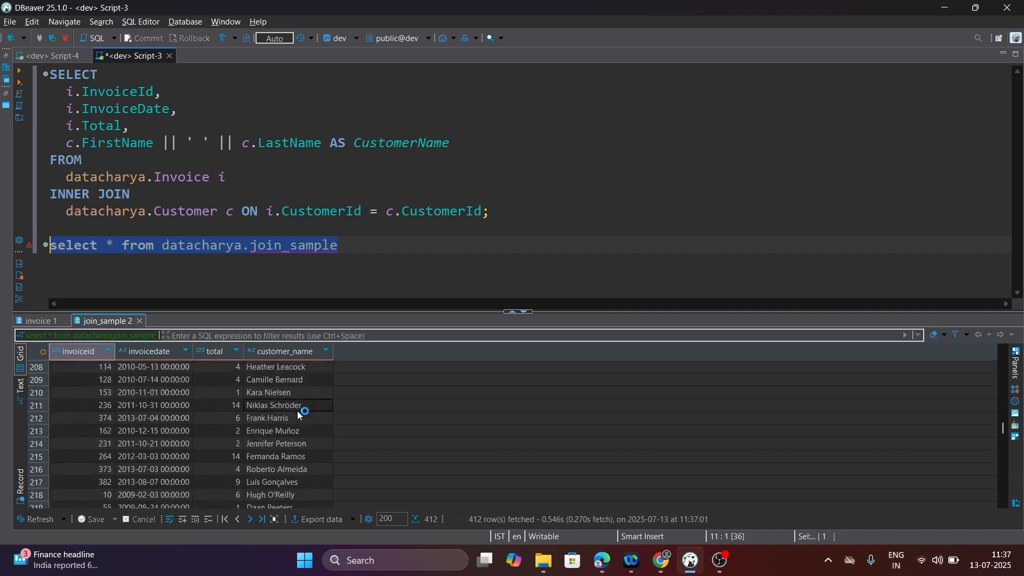
{"action": "key", "text": "ctrl+Home"}
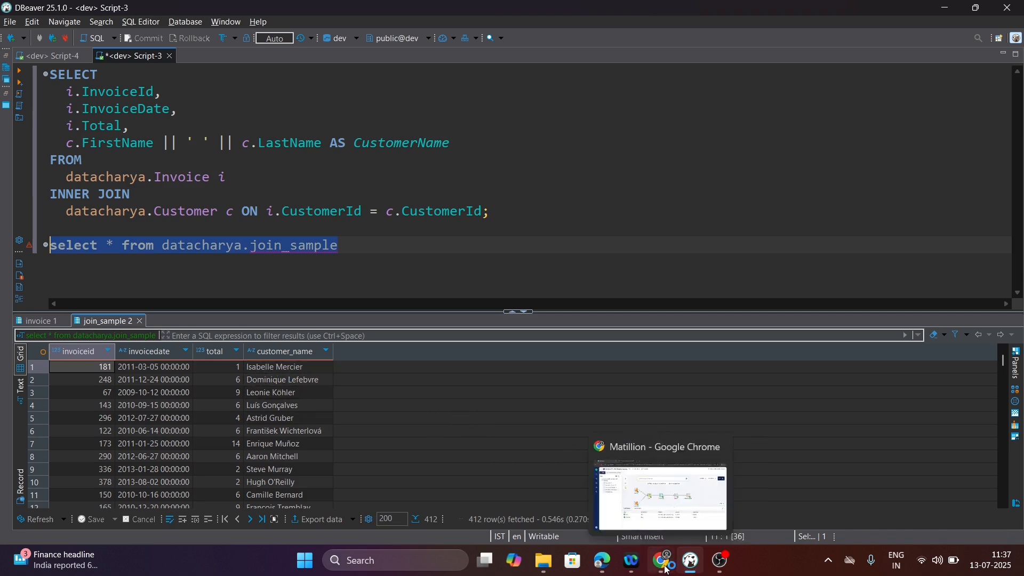
{"action": "left_click", "coordinate": [667, 480]}
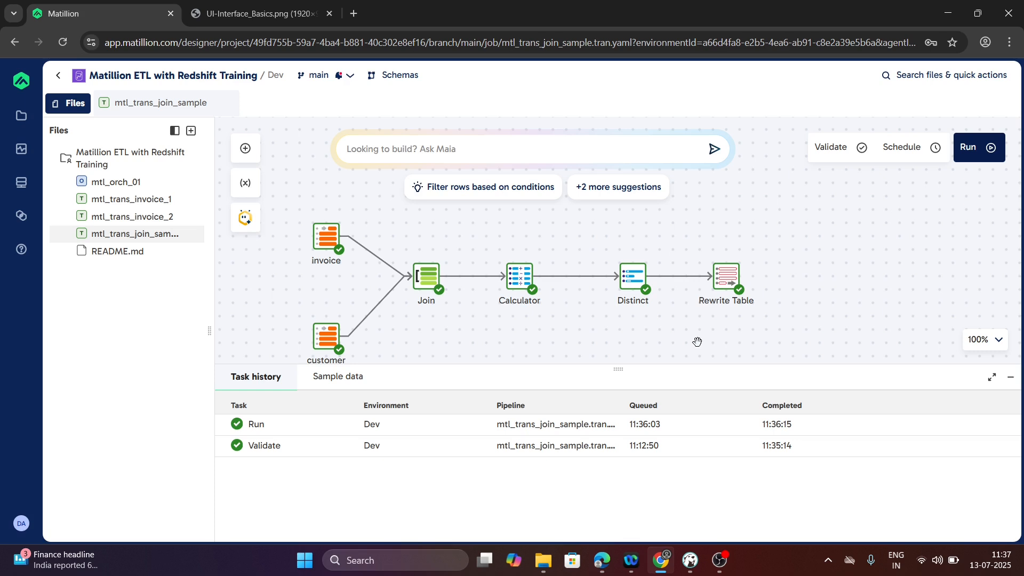